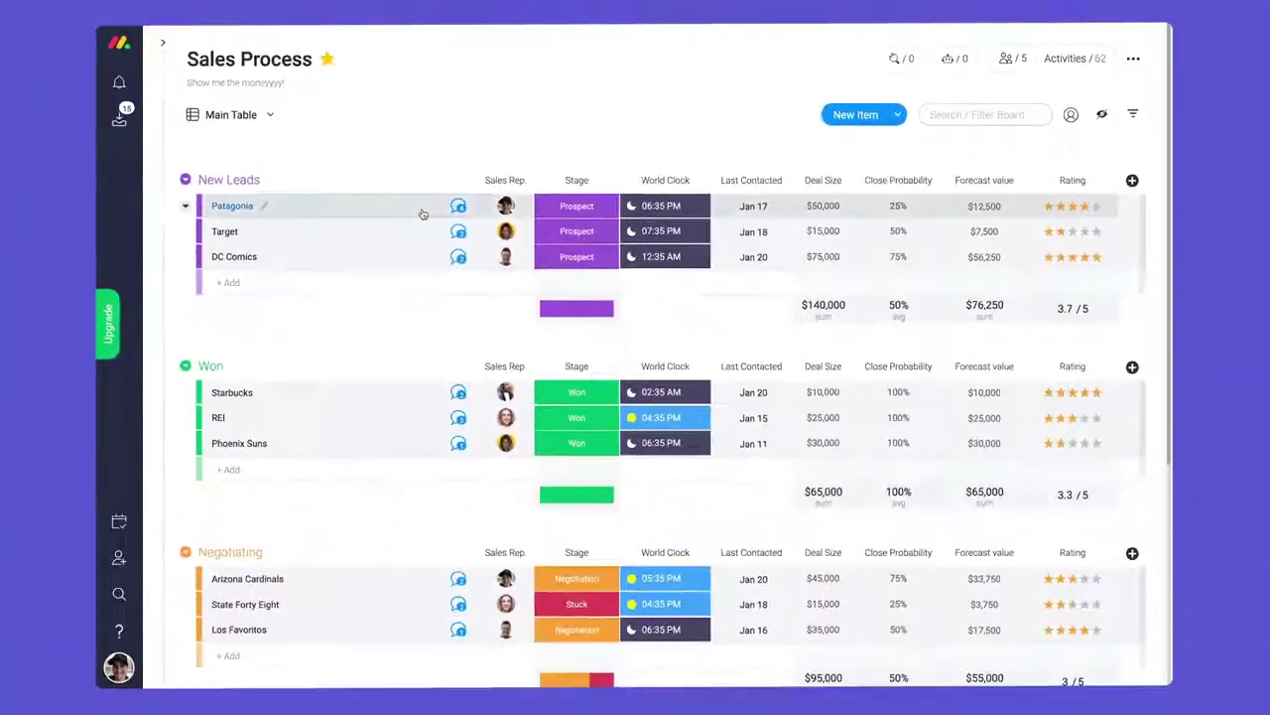
# - Look through the Patagonia item's updates, then close the panel
pyautogui.click(567, 319)
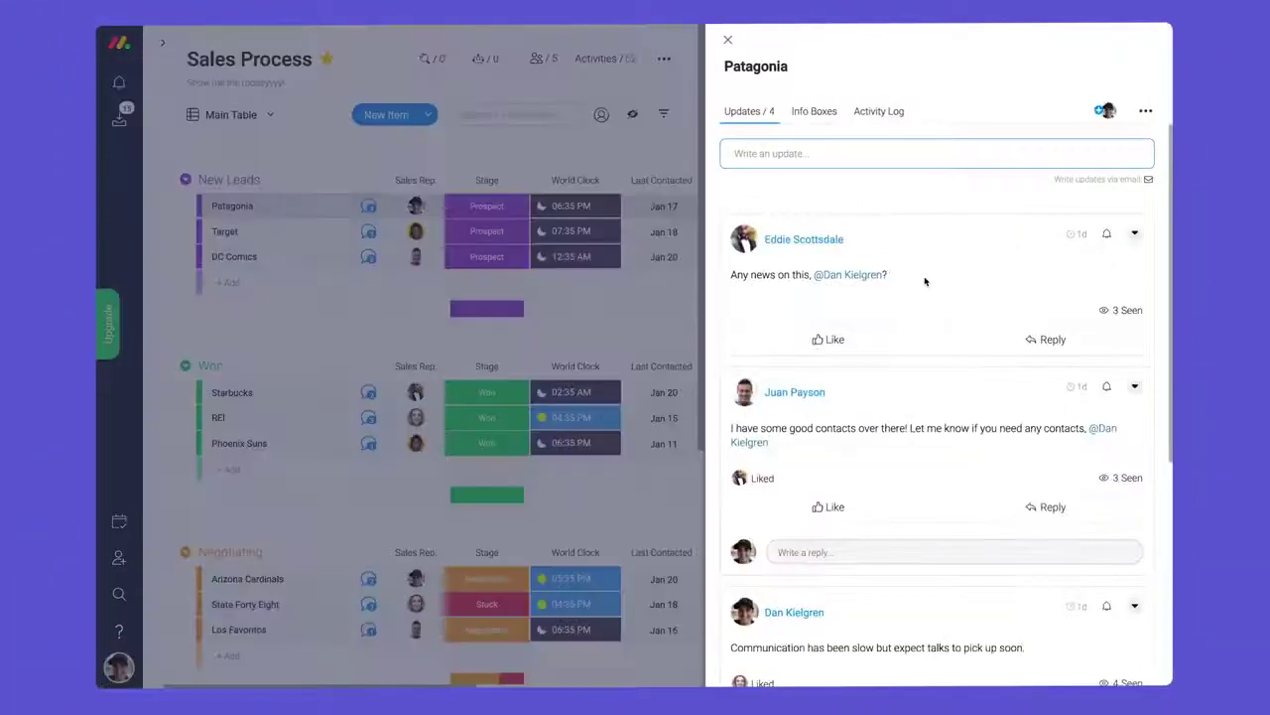
pyautogui.scroll(-3, 918, 281)
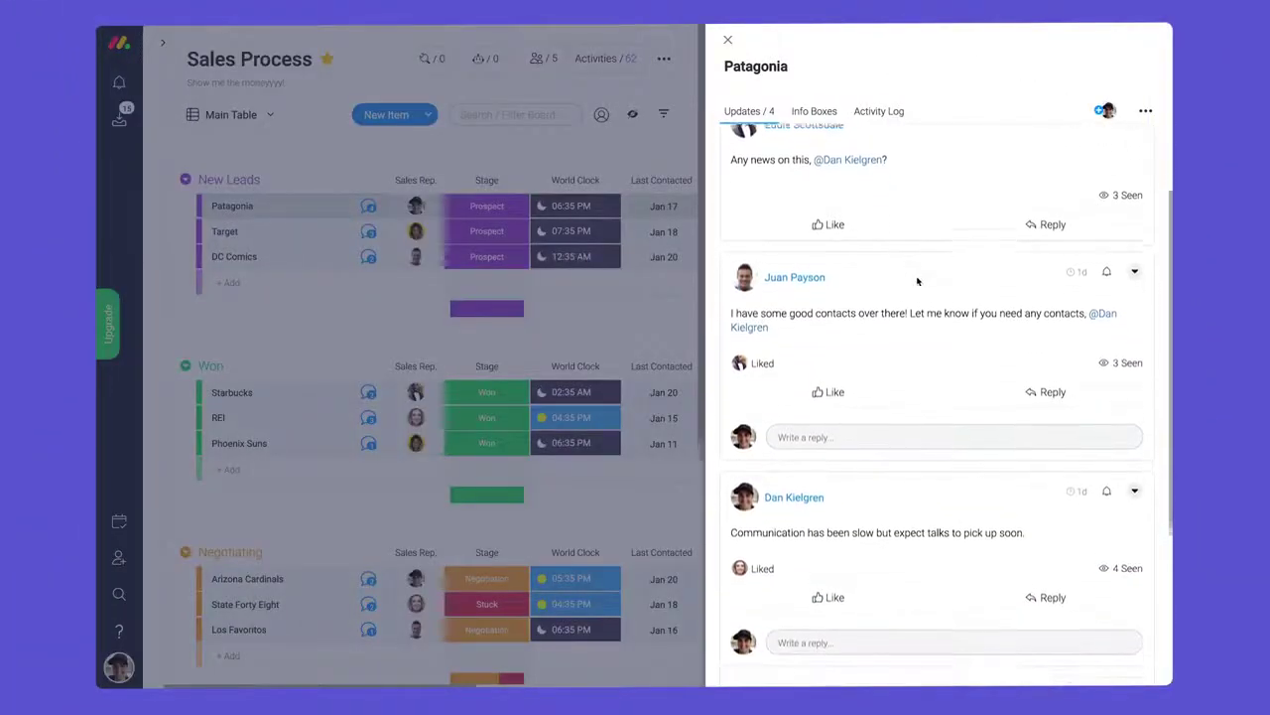
pyautogui.scroll(-2, 915, 278)
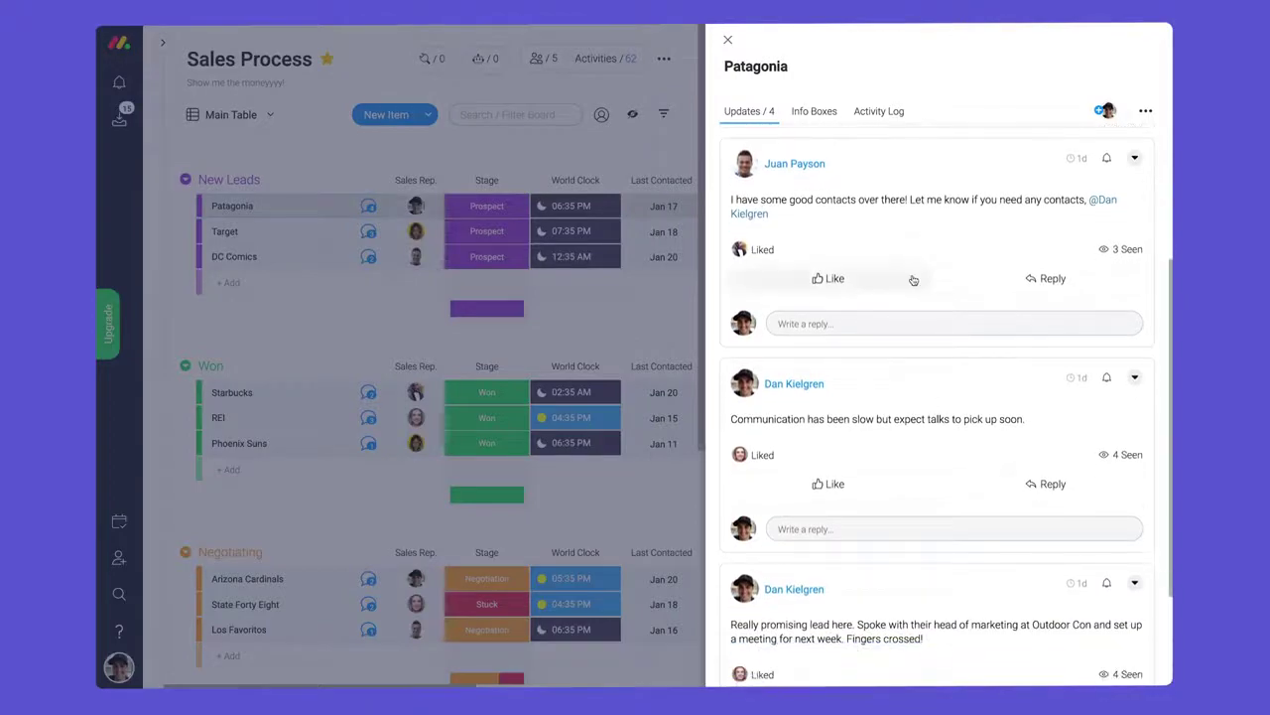
pyautogui.scroll(5, 913, 280)
pyautogui.click(728, 39)
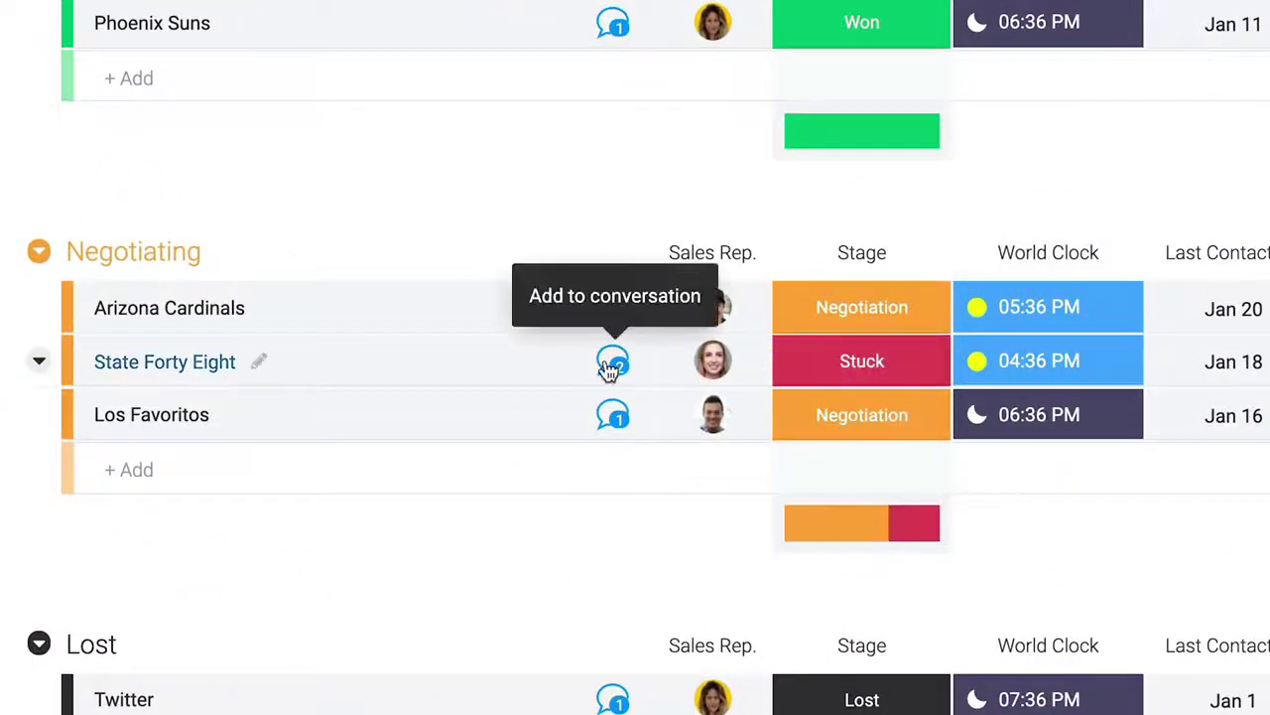
pyautogui.click(612, 363)
pyautogui.click(453, 270)
pyautogui.write('Hey @')
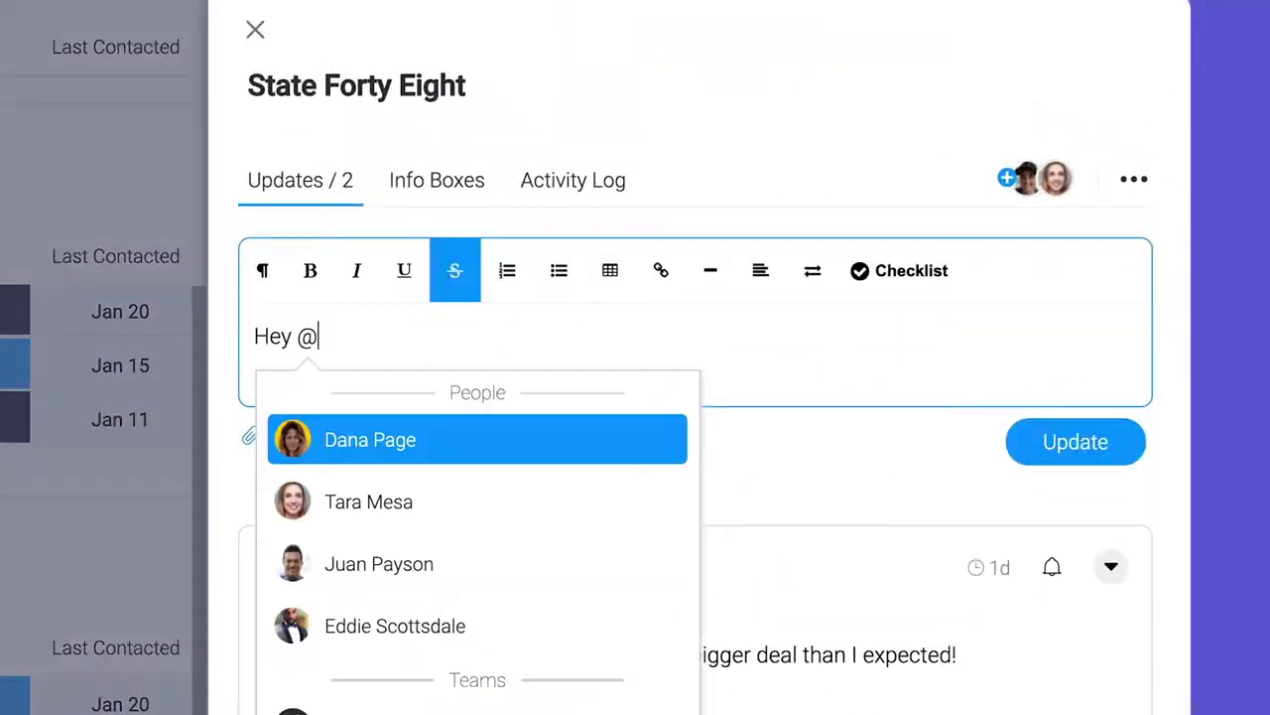
pyautogui.press('Down')
pyautogui.press('Return')
pyautogui.write(', how can I help?')
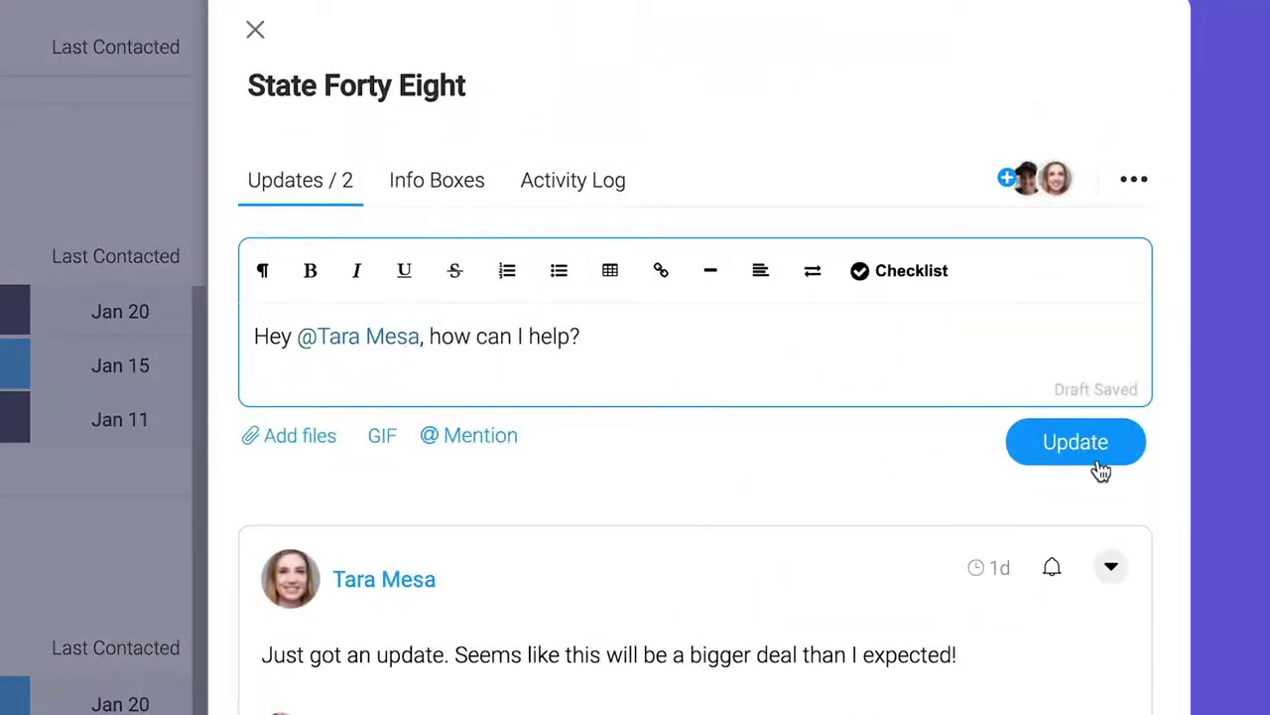
pyautogui.click(1076, 443)
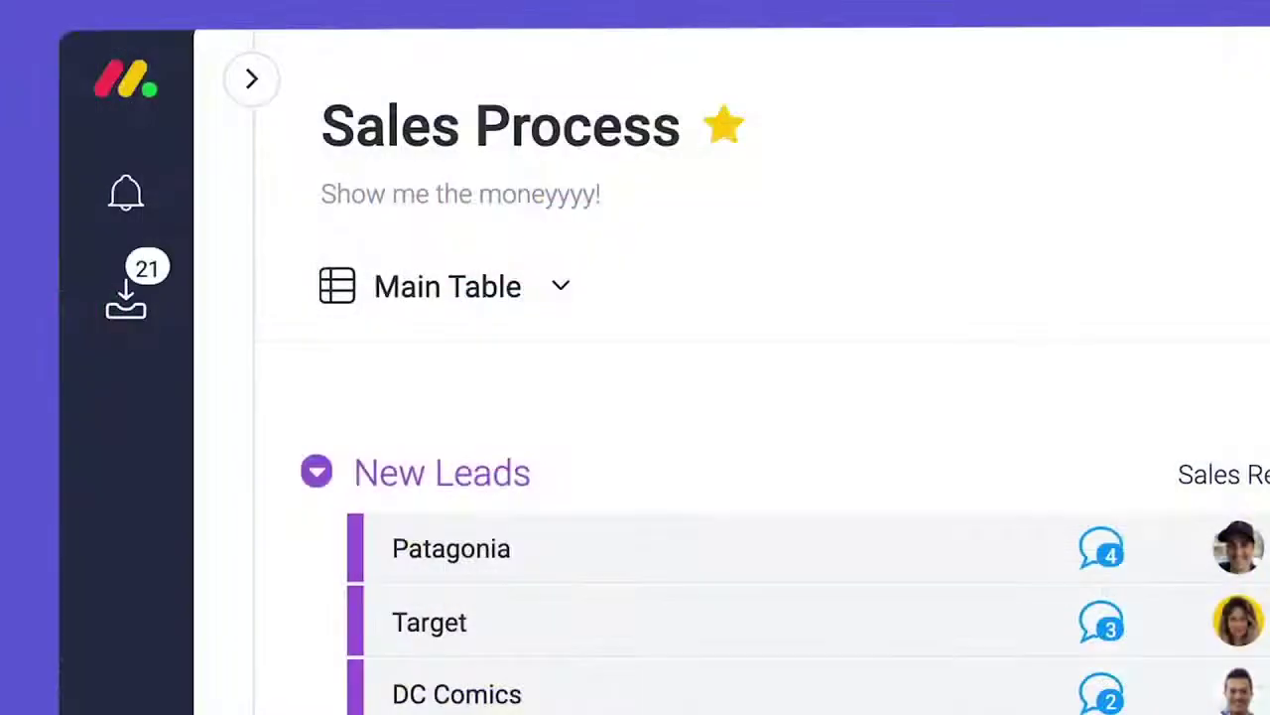
# - From the bell notifications, open the top mention to view State Forty Eight's update
pyautogui.click(129, 199)
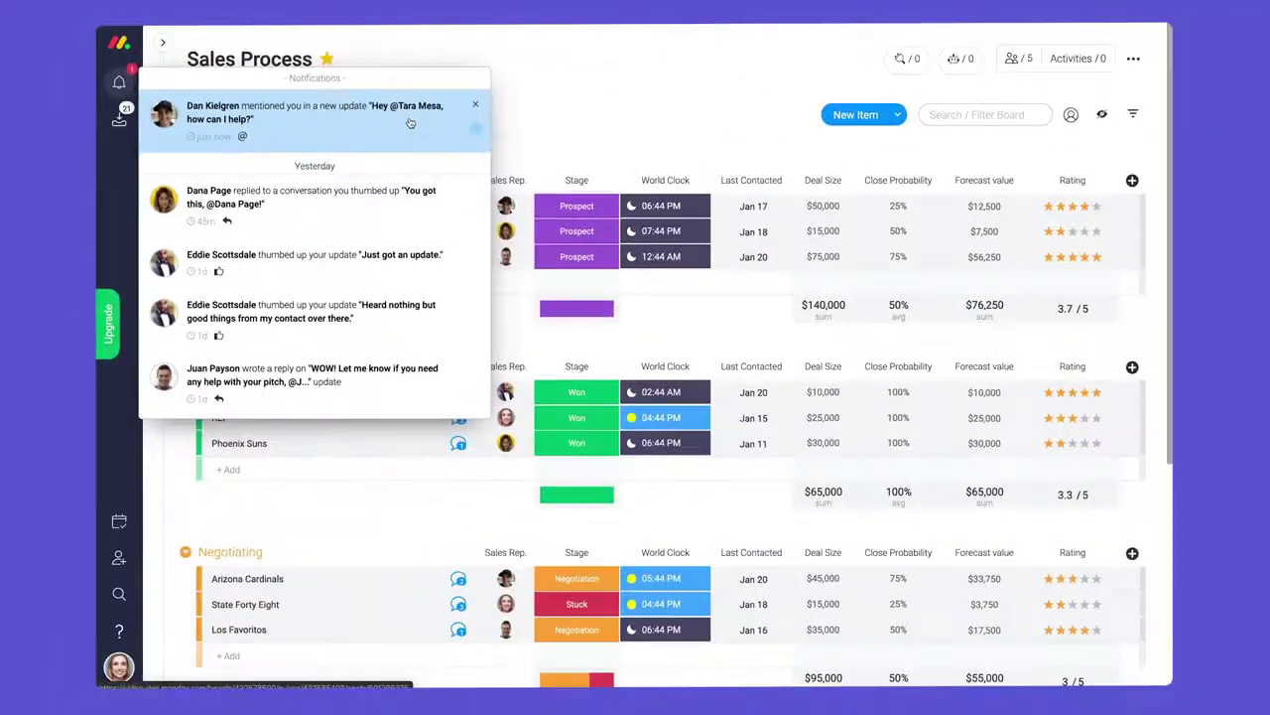
pyautogui.click(410, 123)
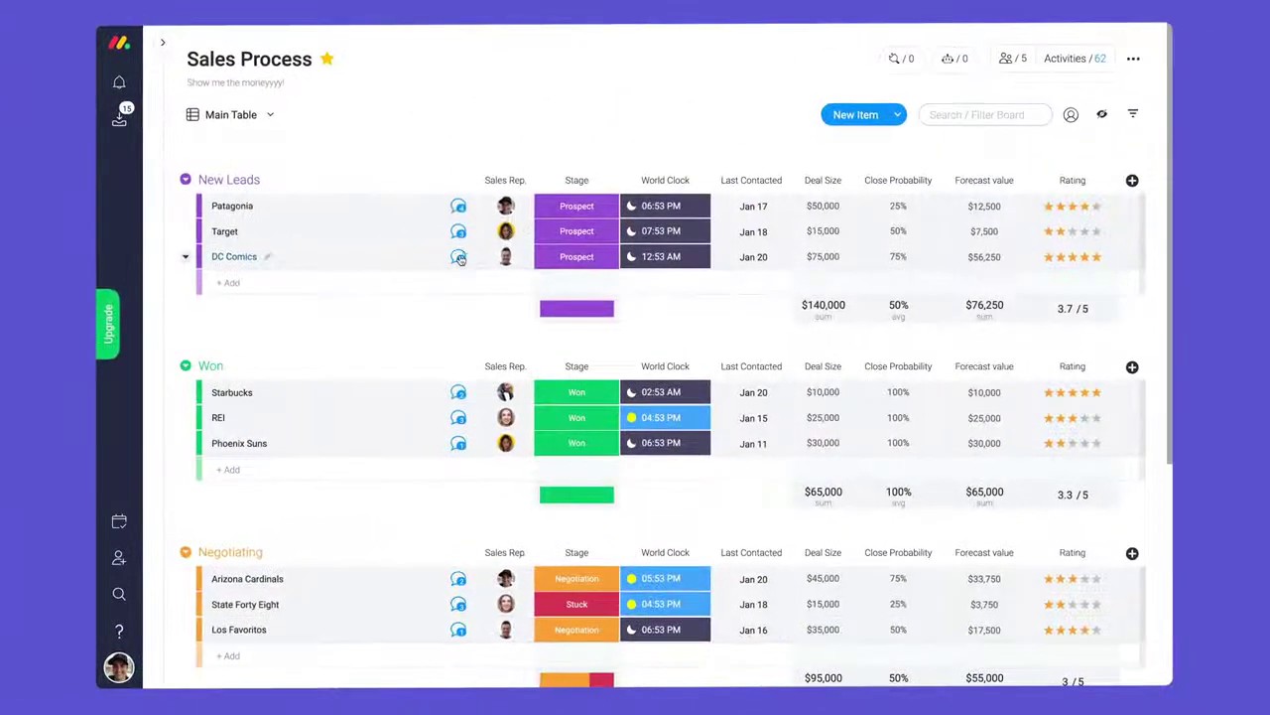
# - Open DC Comics' updates and like the meeting-recap update
pyautogui.click(460, 258)
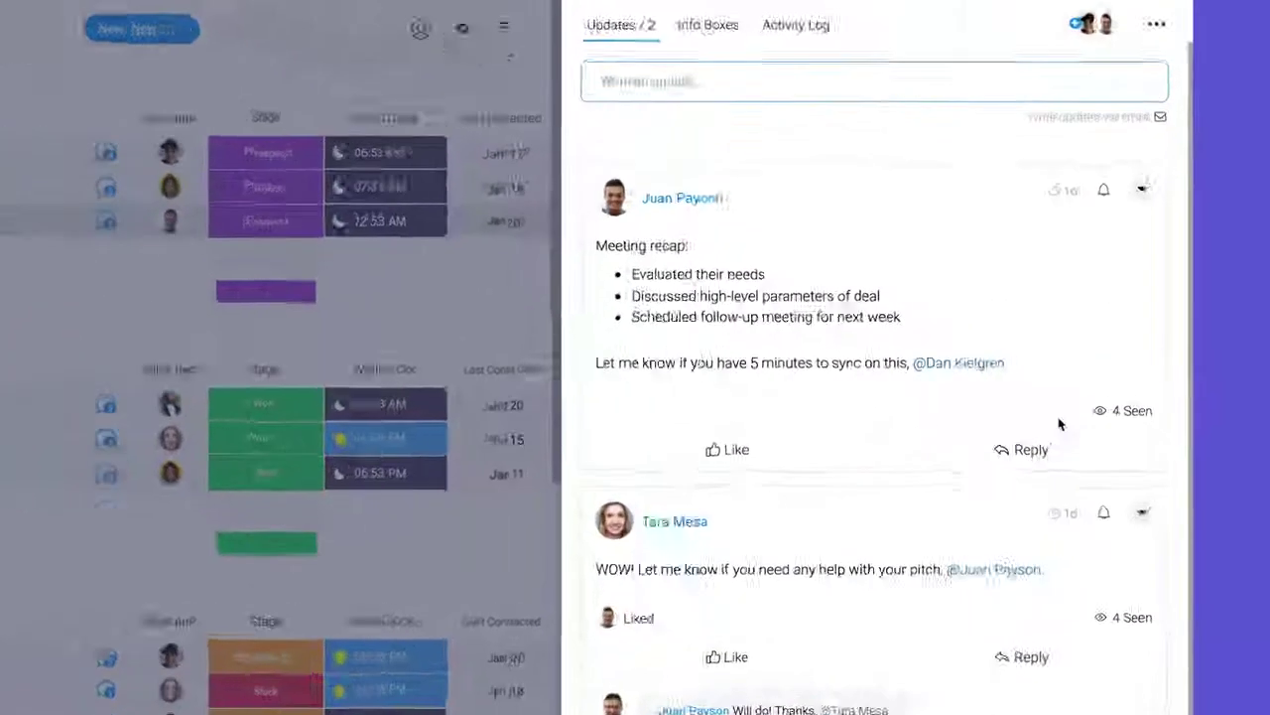
pyautogui.moveTo(1106, 403)
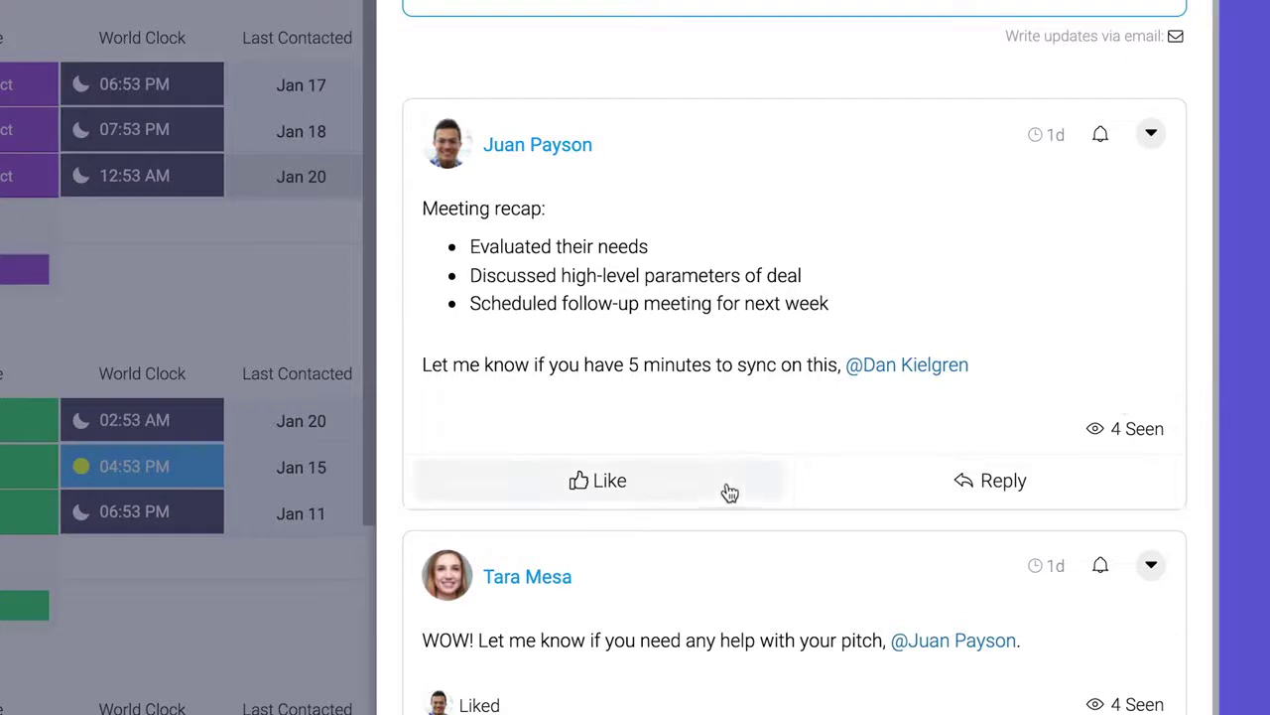
pyautogui.click(671, 489)
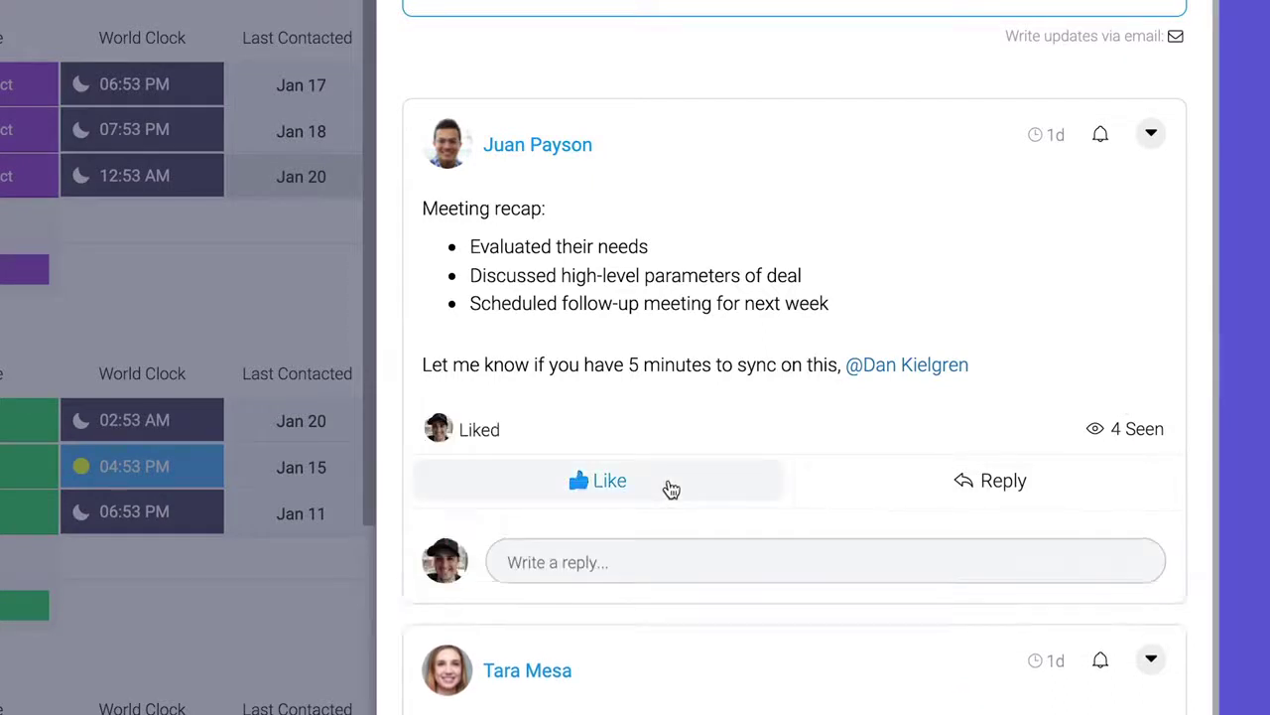
# - Reply 'Happy to chat soon' to the recap with the I ♥ MEETINGS GIF
pyautogui.click(1068, 495)
pyautogui.write('Happy to chat soon, Juan!')
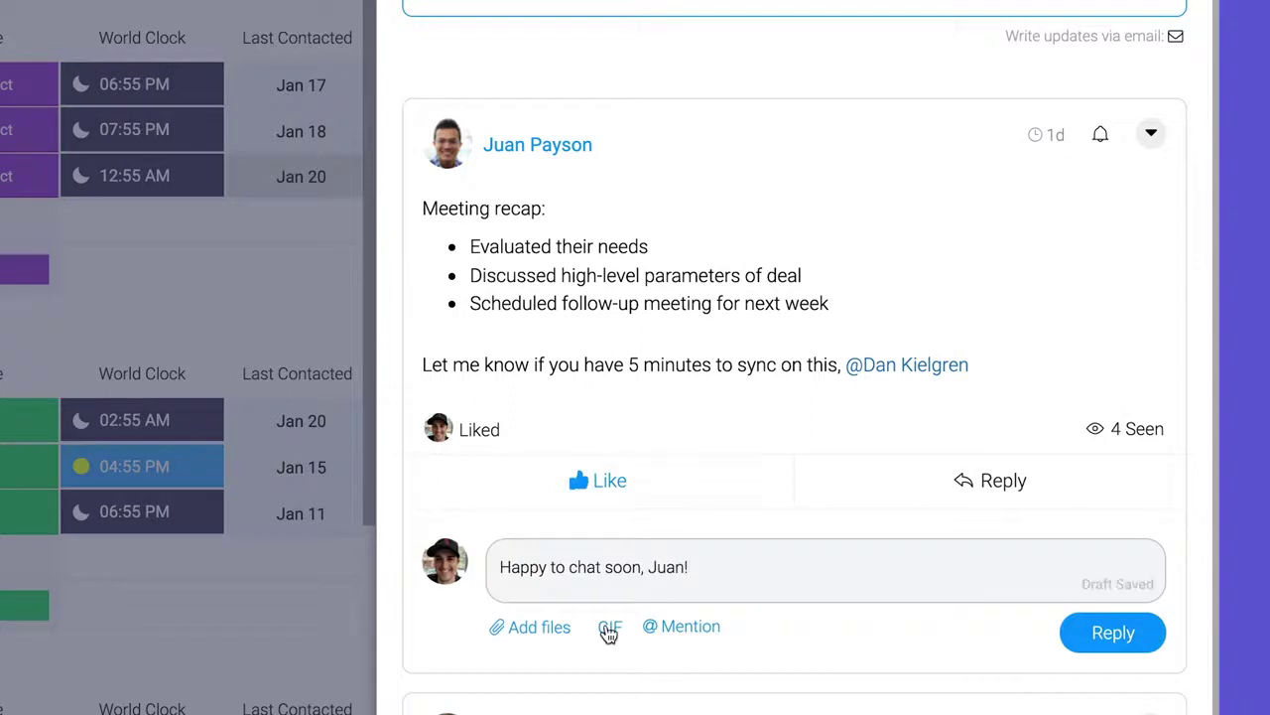
pyautogui.click(609, 632)
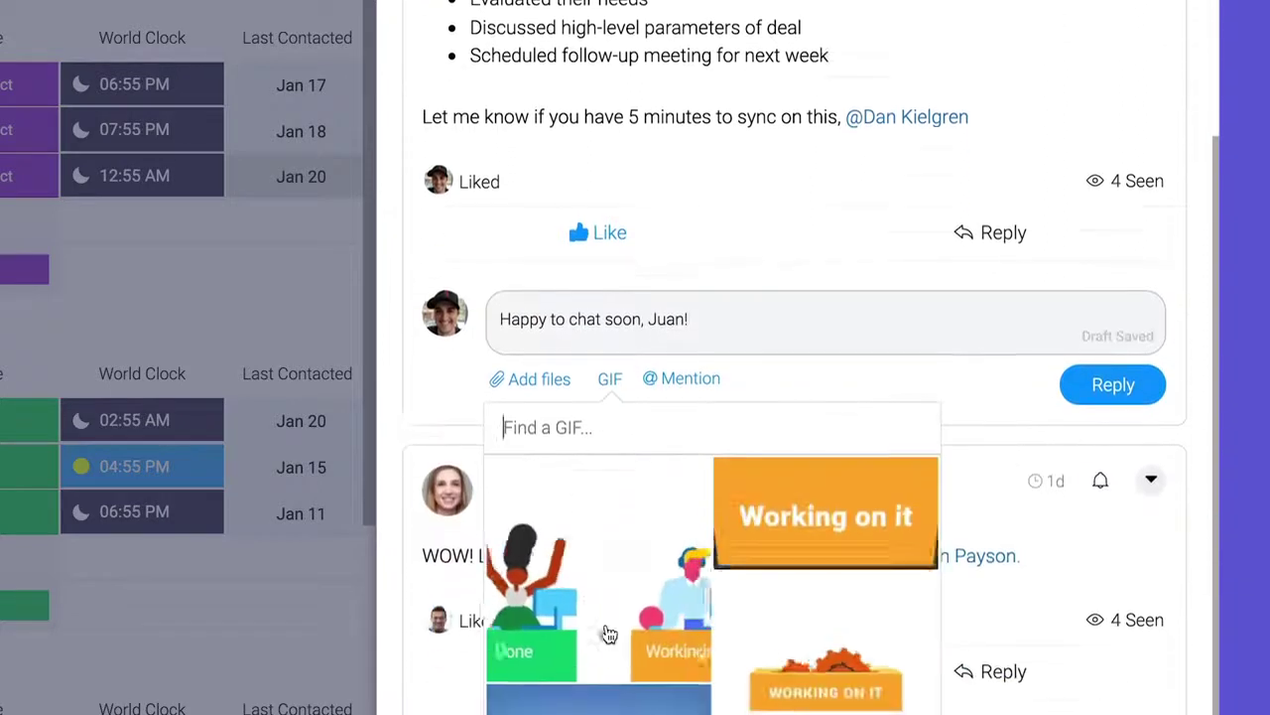
pyautogui.write('meetings')
pyautogui.click(882, 533)
pyautogui.click(1110, 532)
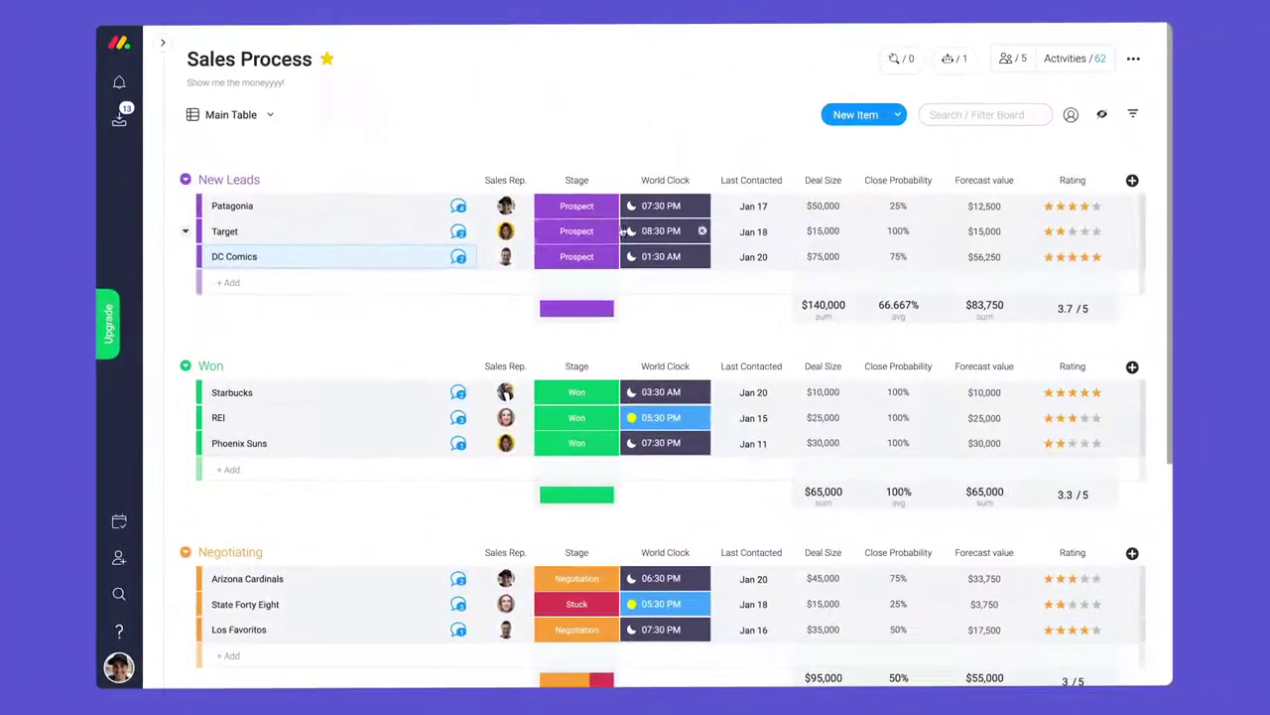
pyautogui.click(605, 234)
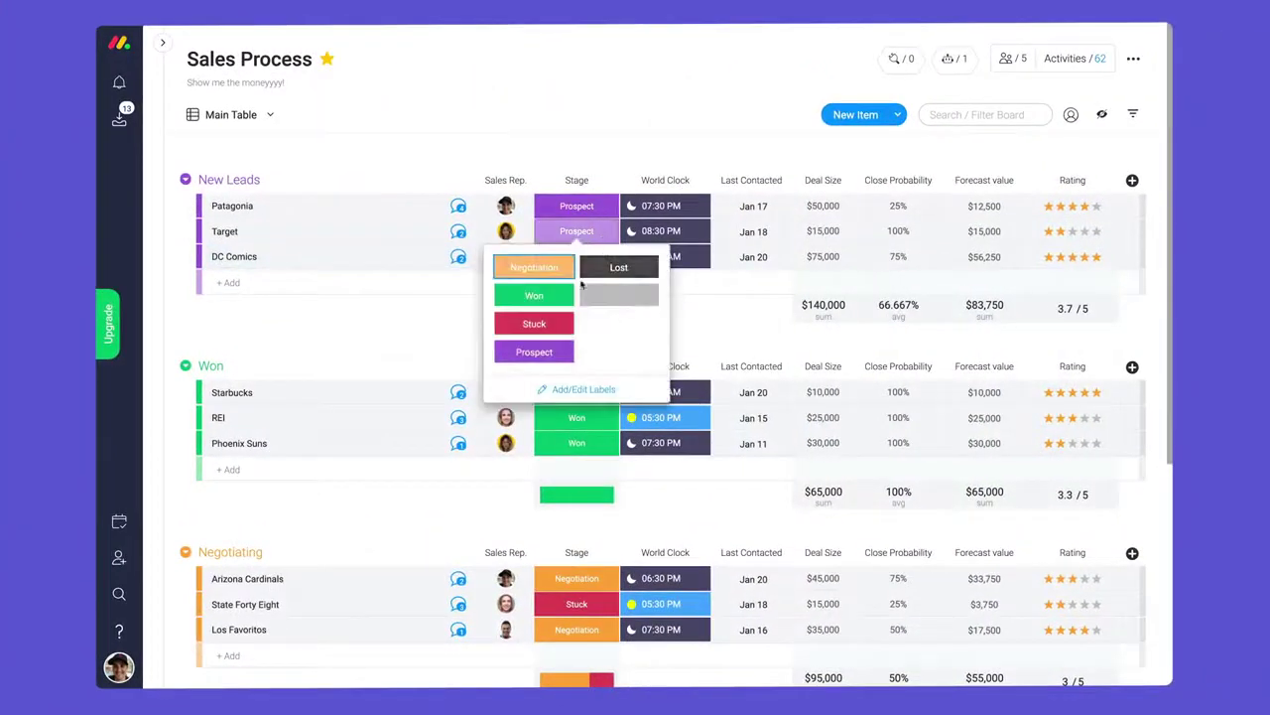
pyautogui.click(556, 295)
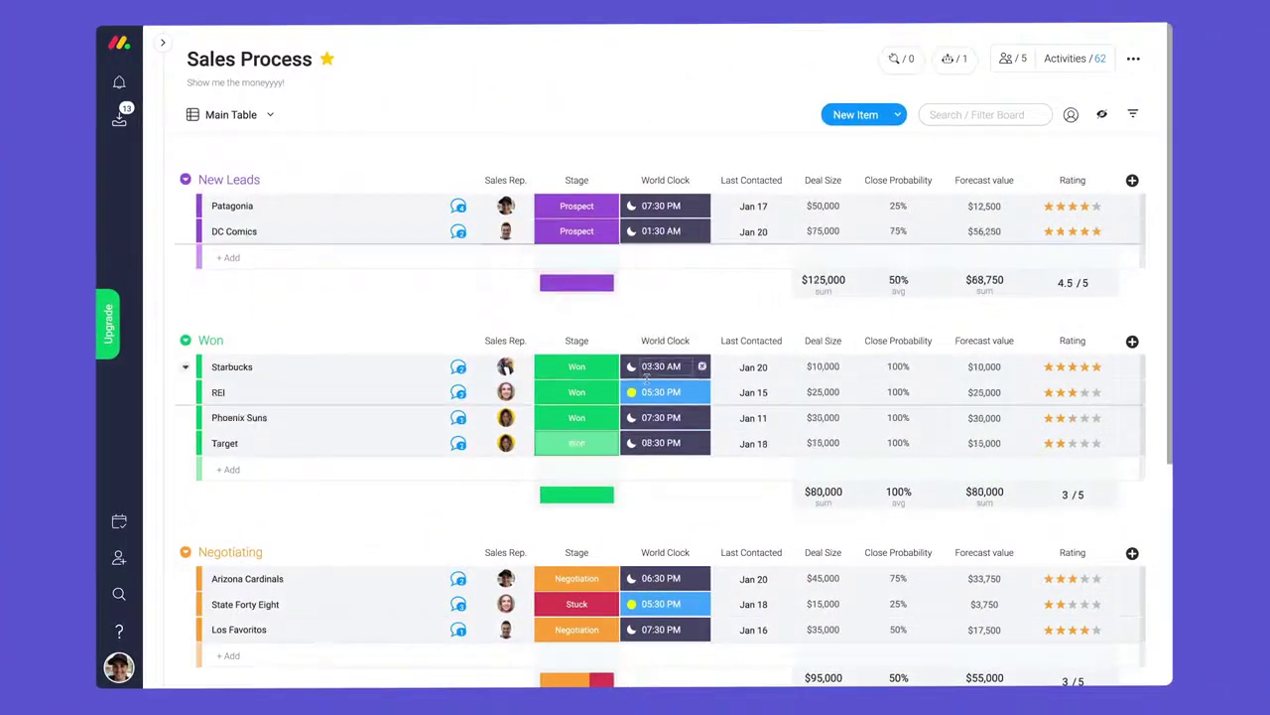
pyautogui.click(456, 444)
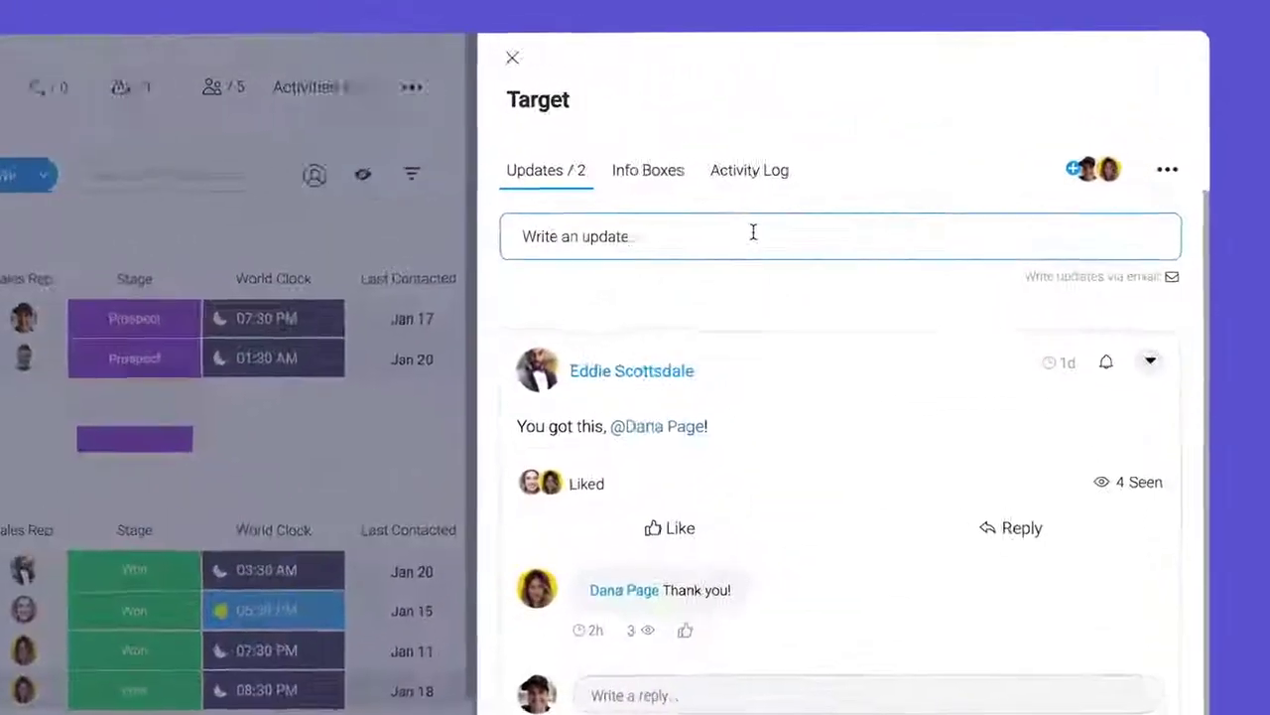
pyautogui.click(883, 153)
pyautogui.write('@Sal')
pyautogui.press('Return')
pyautogui.write('HUGE')
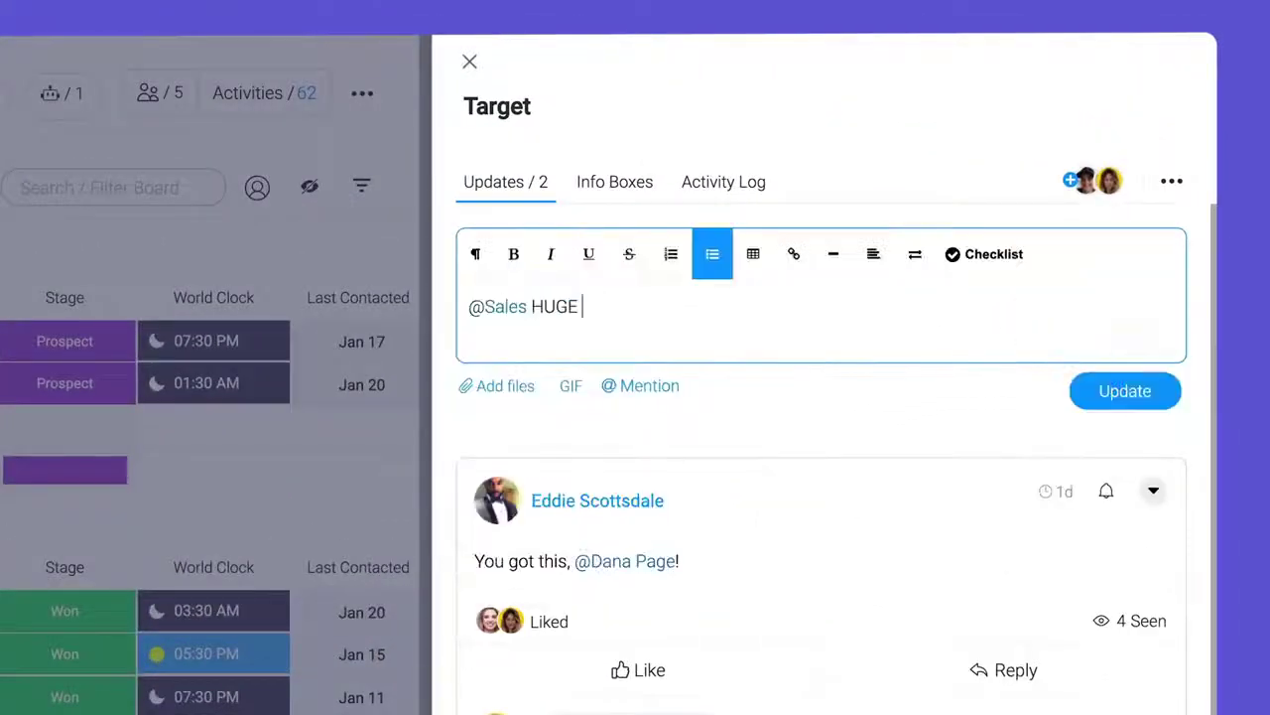
pyautogui.write(' shout out to Dana for closing this deal!!!')
pyautogui.hotkey('ctrl', 'Return')
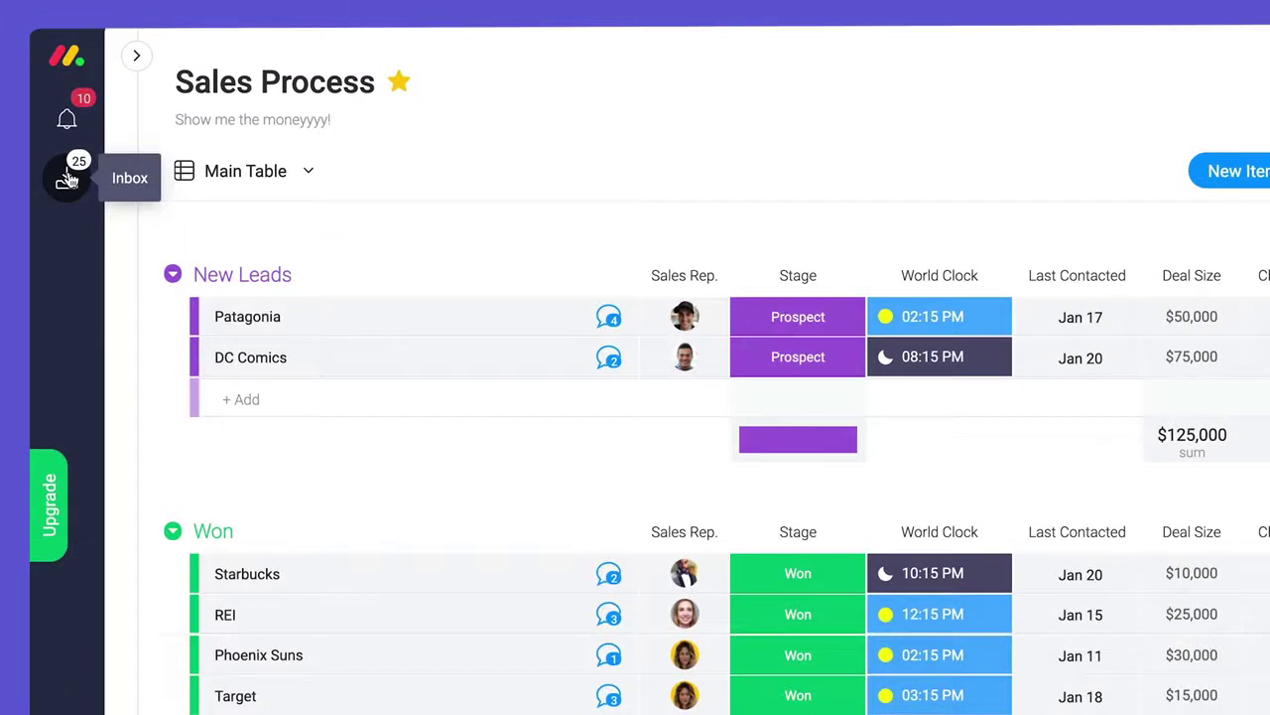
pyautogui.click(67, 179)
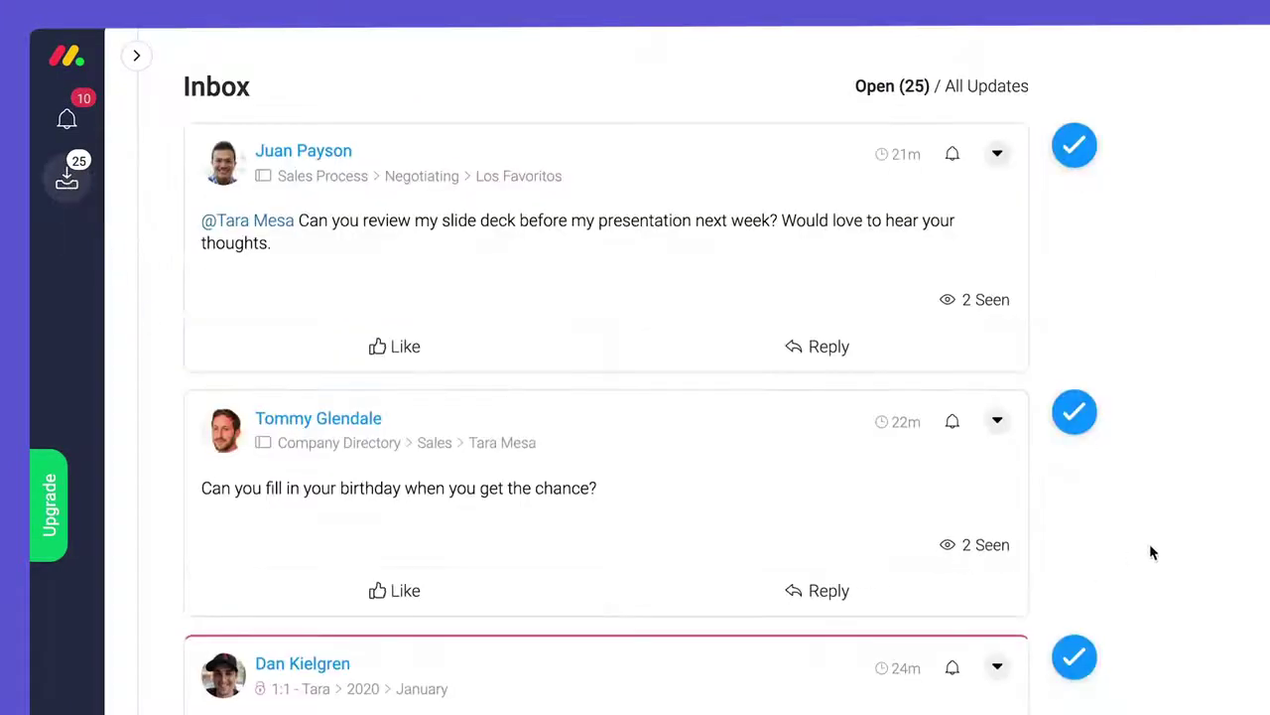
# - Like the slide-deck review request, reply 'No problem!', and mark it done
pyautogui.scroll(-6, 1218, 459)
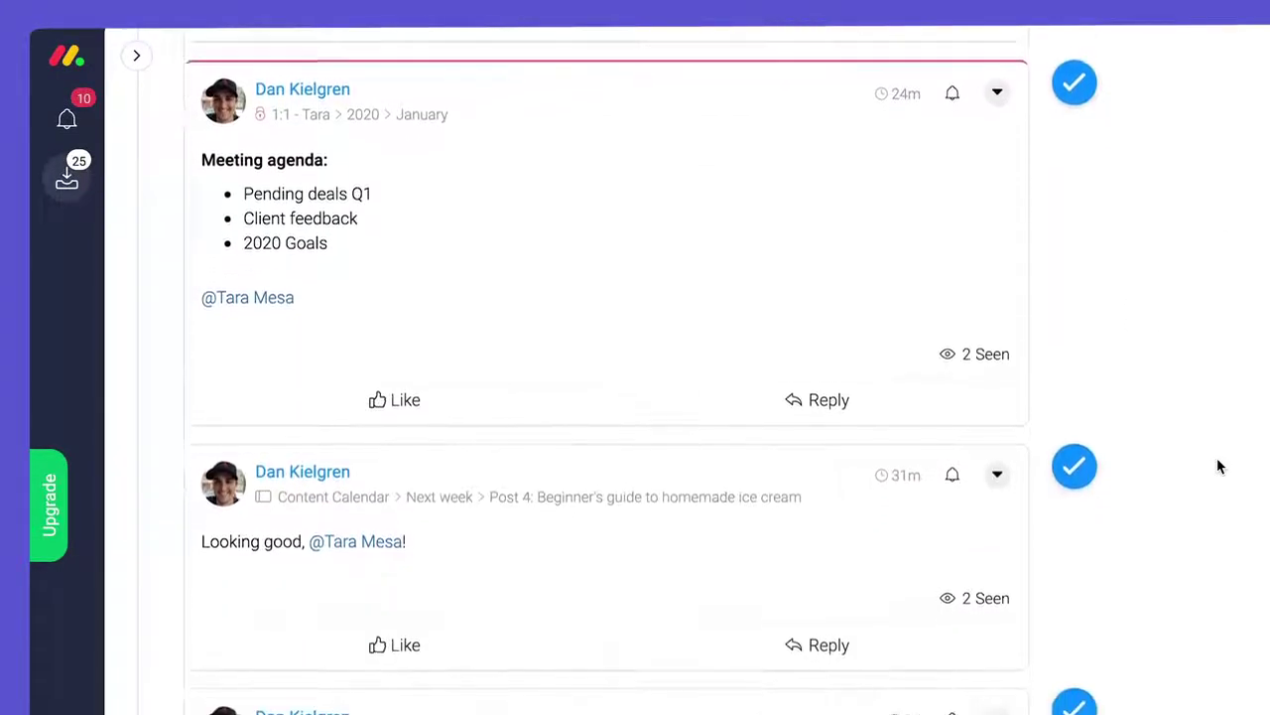
pyautogui.scroll(-6, 1217, 458)
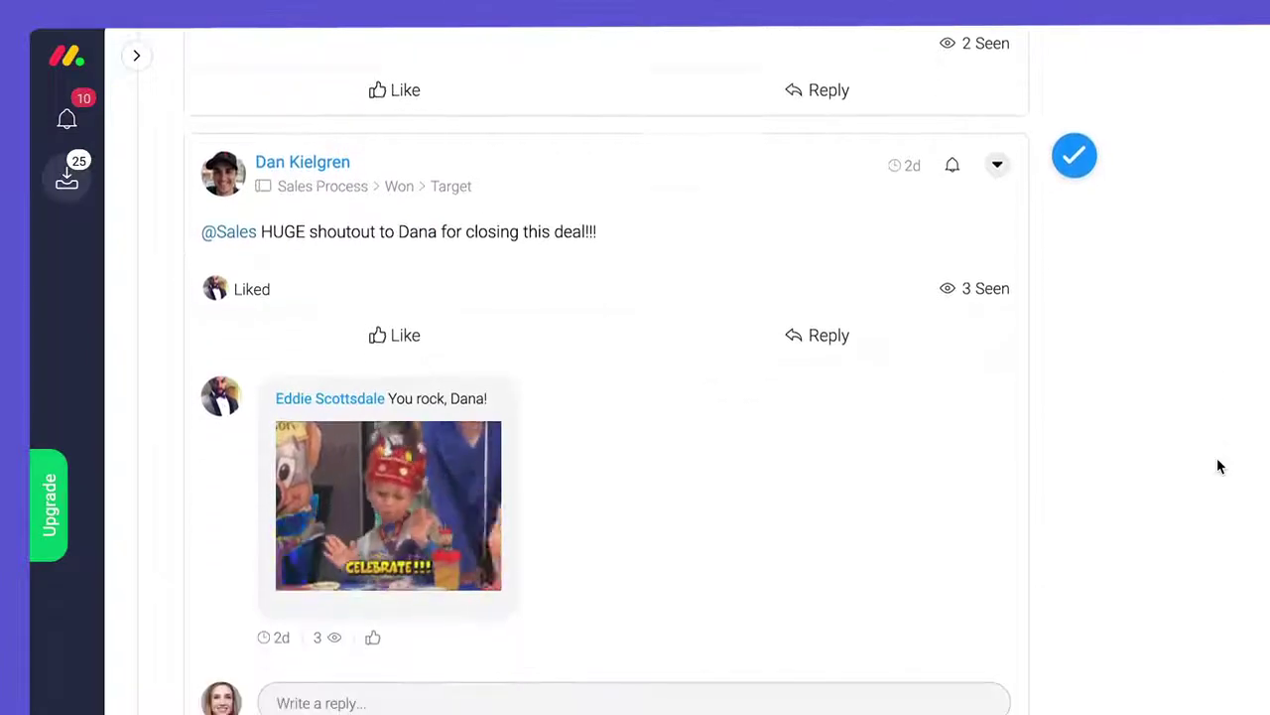
pyautogui.scroll(6, 1217, 458)
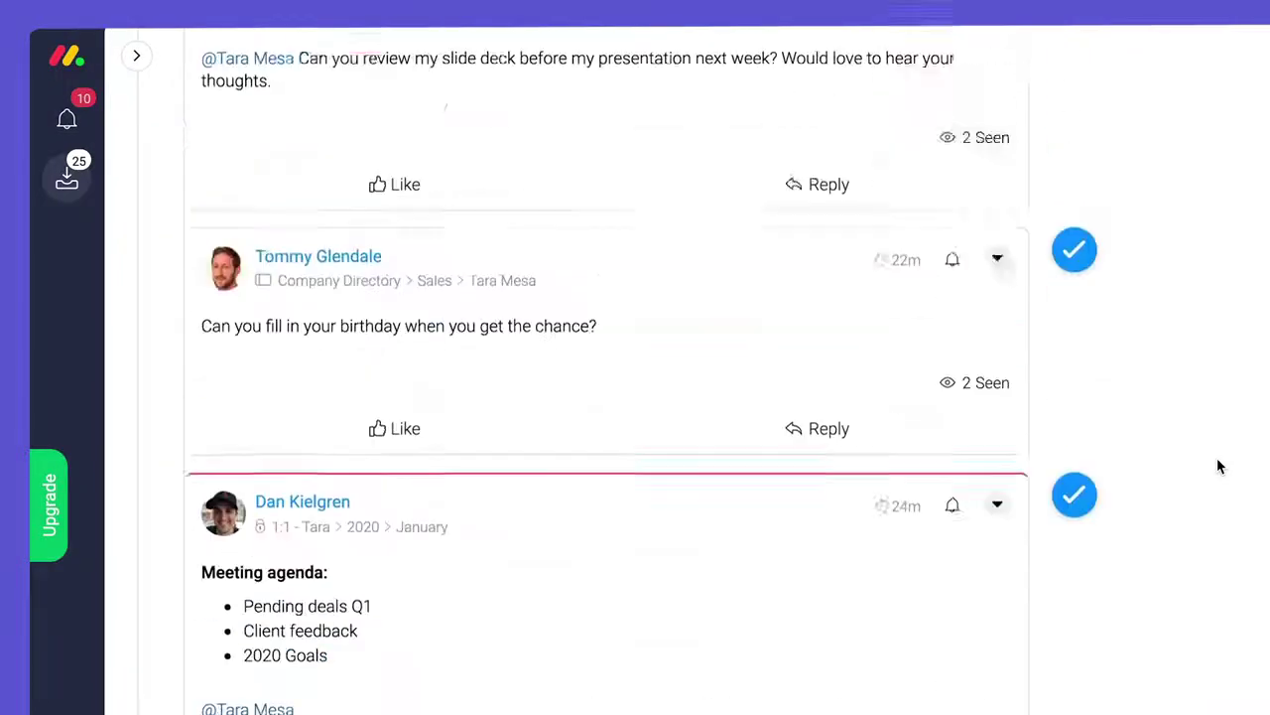
pyautogui.scroll(3, 1217, 465)
pyautogui.click(490, 357)
pyautogui.click(791, 367)
pyautogui.write('No')
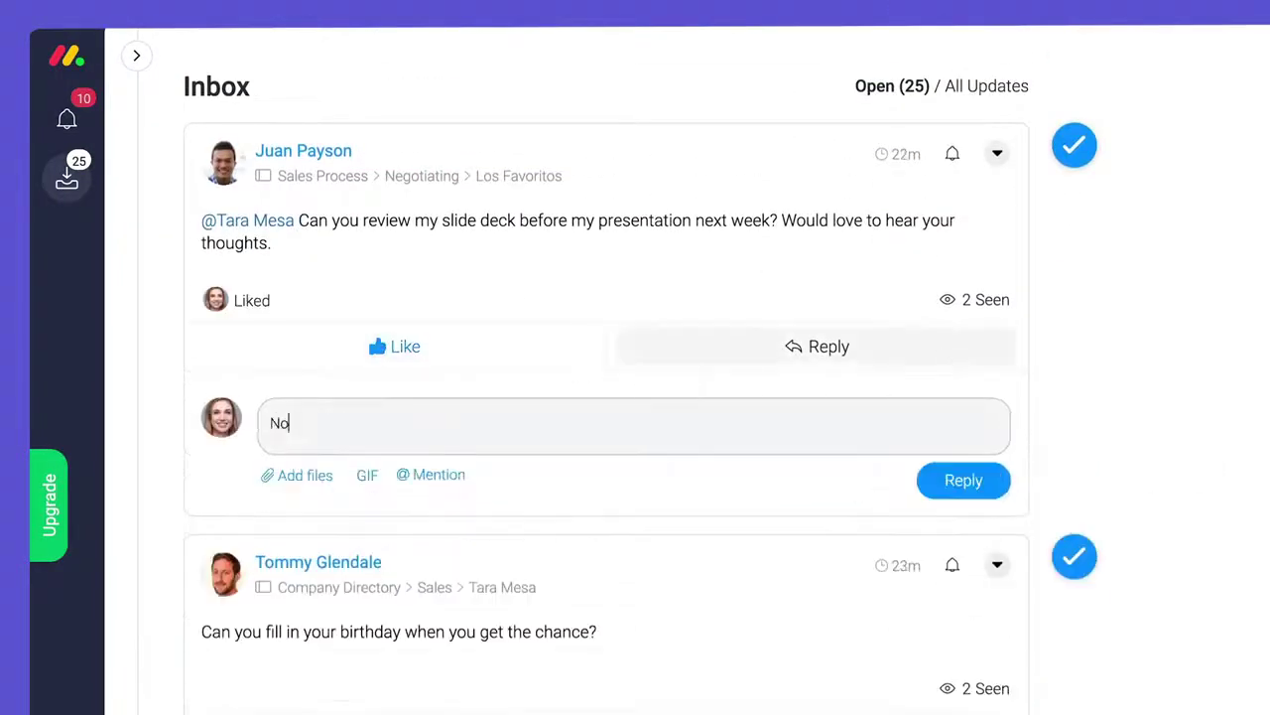
pyautogui.write(' problem!')
pyautogui.click(964, 480)
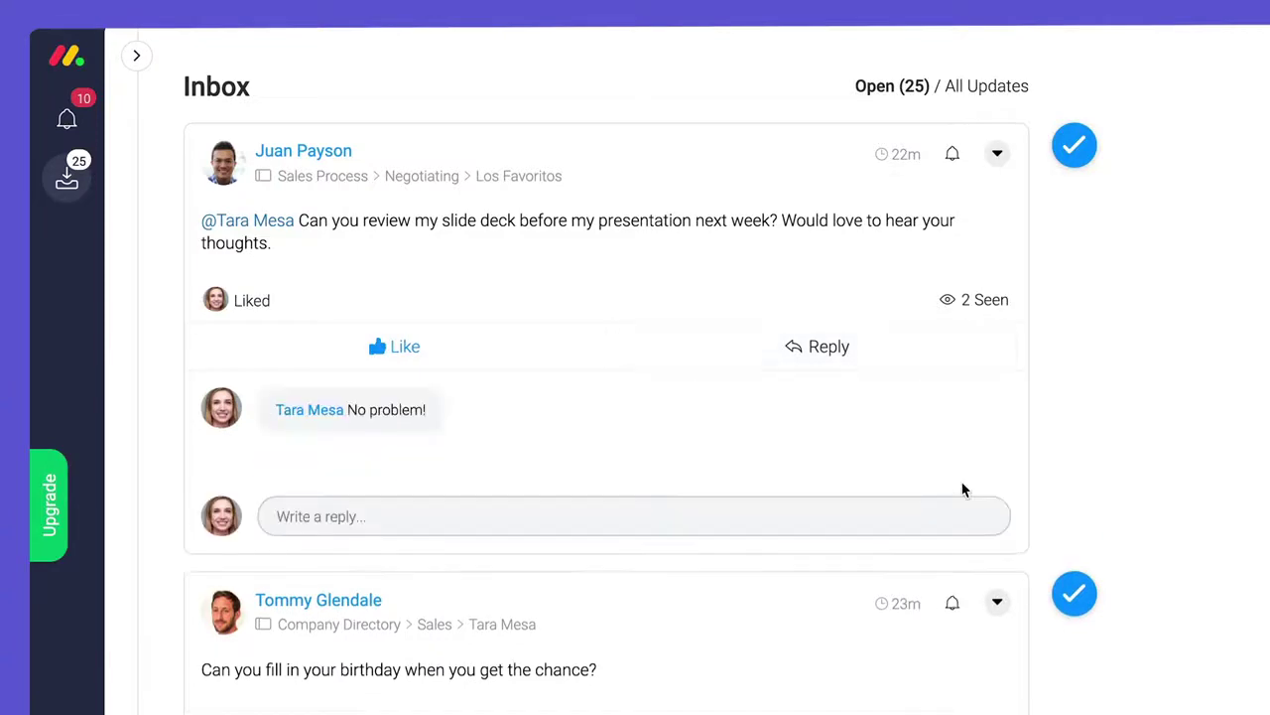
pyautogui.click(1077, 155)
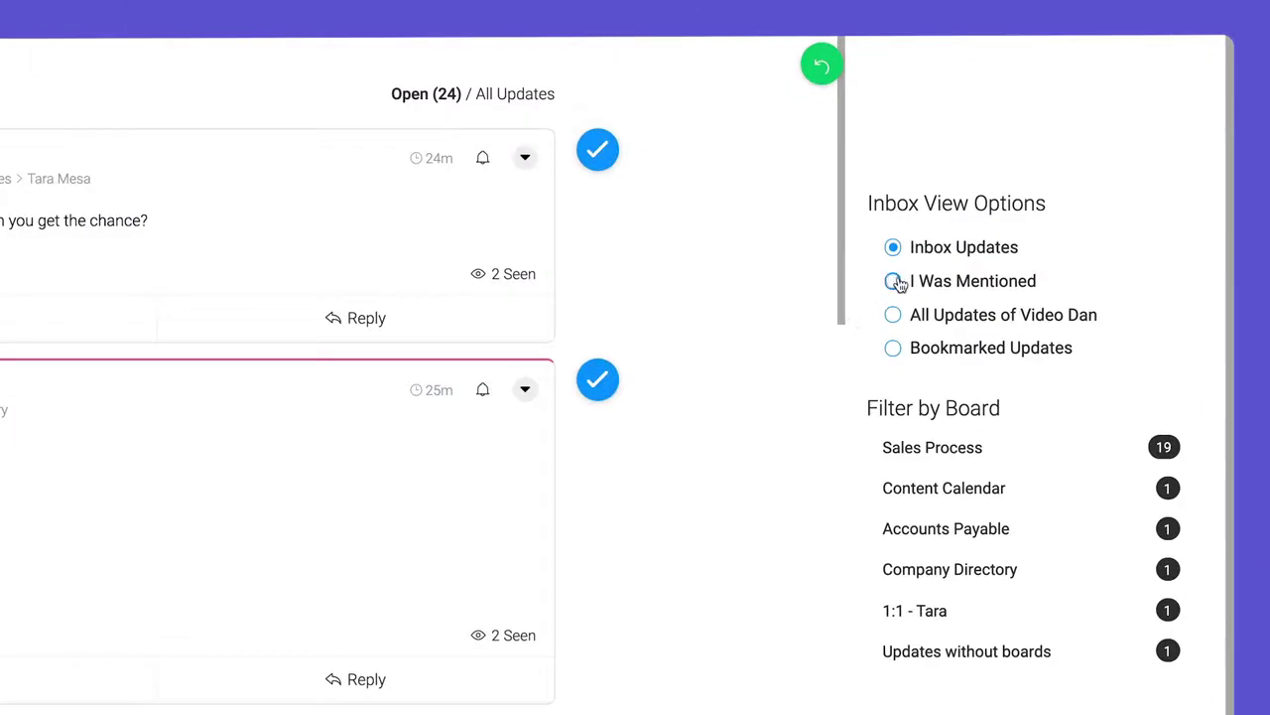
# - Try the I Was Mentioned and Sales Process inbox filters, then clear them
pyautogui.click(895, 282)
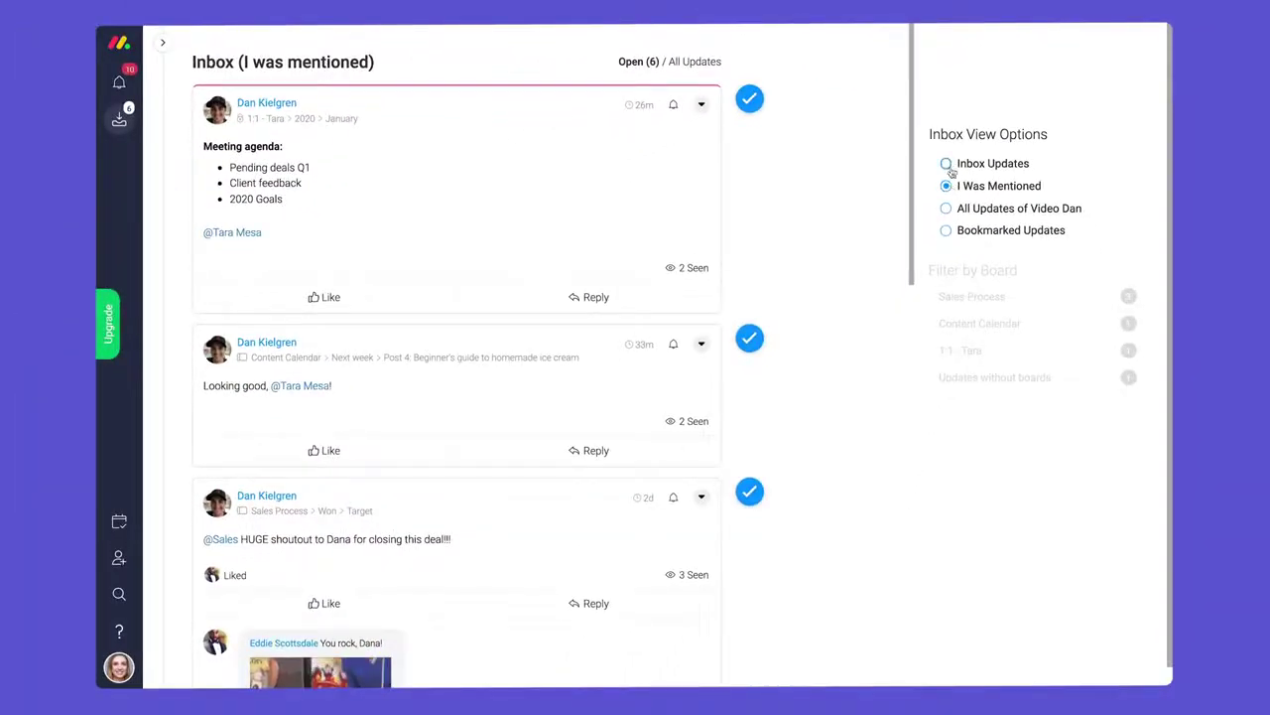
pyautogui.click(948, 165)
pyautogui.click(1022, 297)
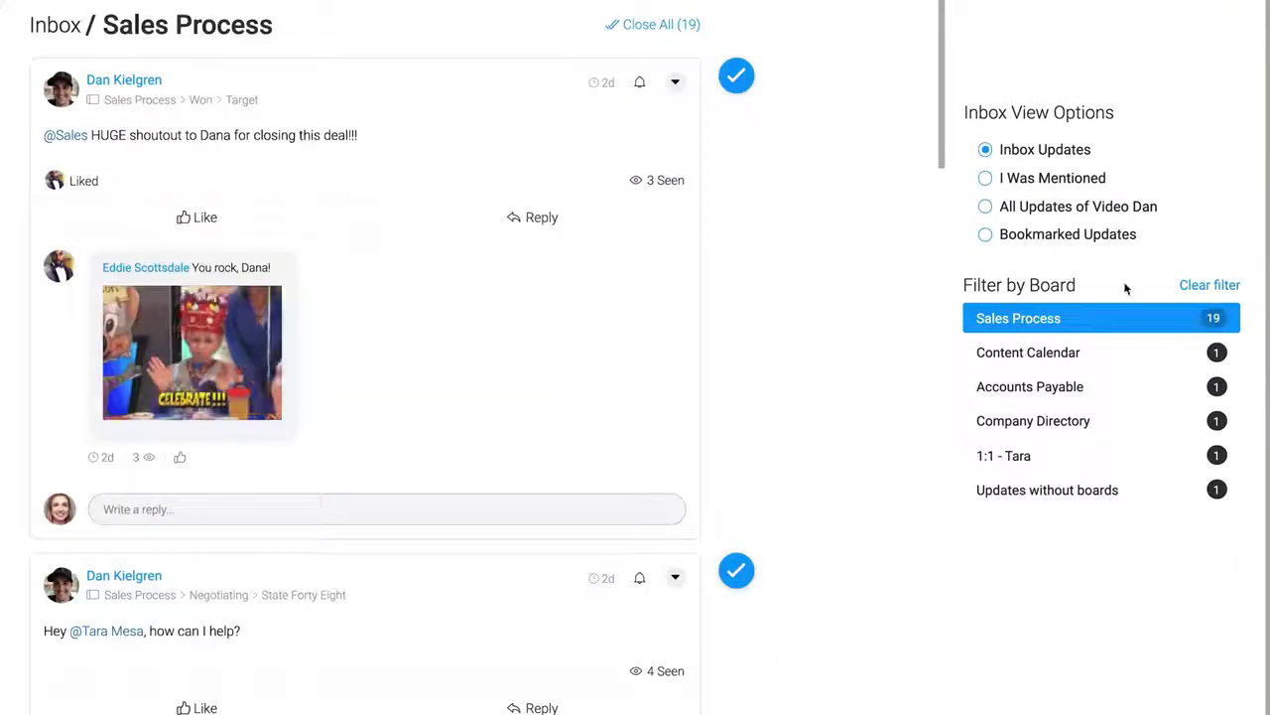
pyautogui.click(1191, 285)
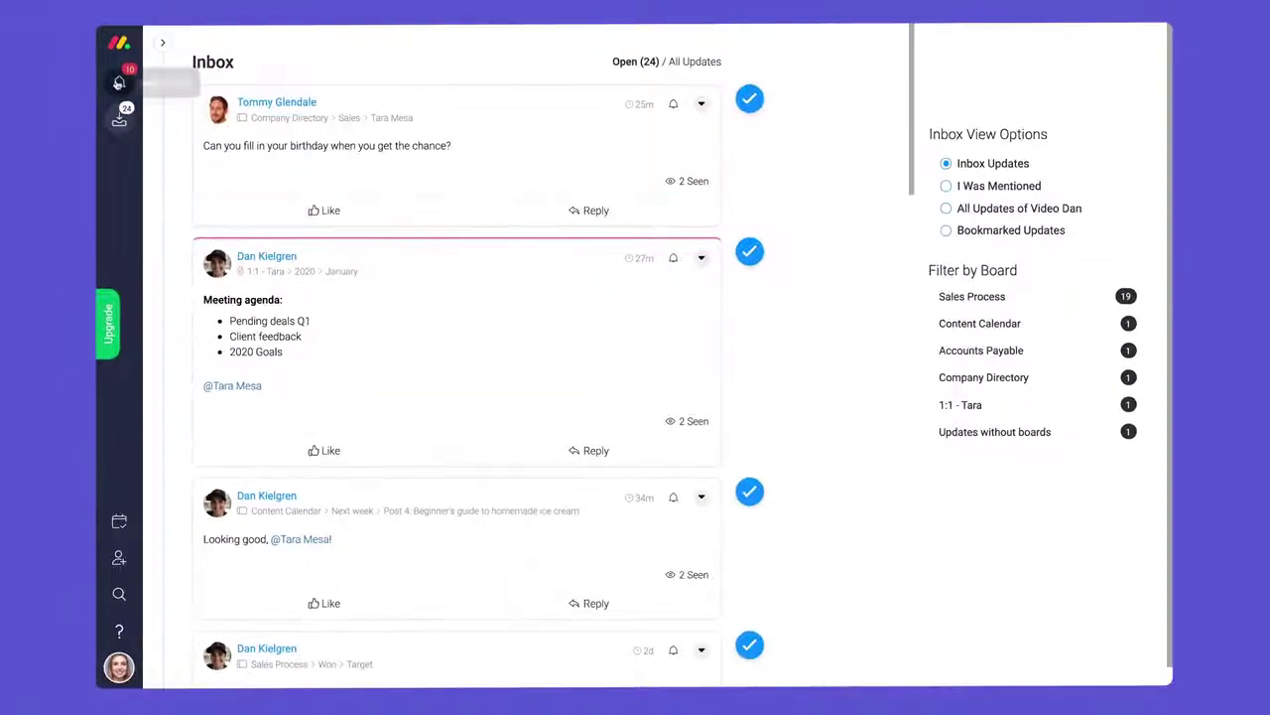
# - Look through the notifications list, then close it
pyautogui.click(119, 82)
pyautogui.scroll(-2, 331, 258)
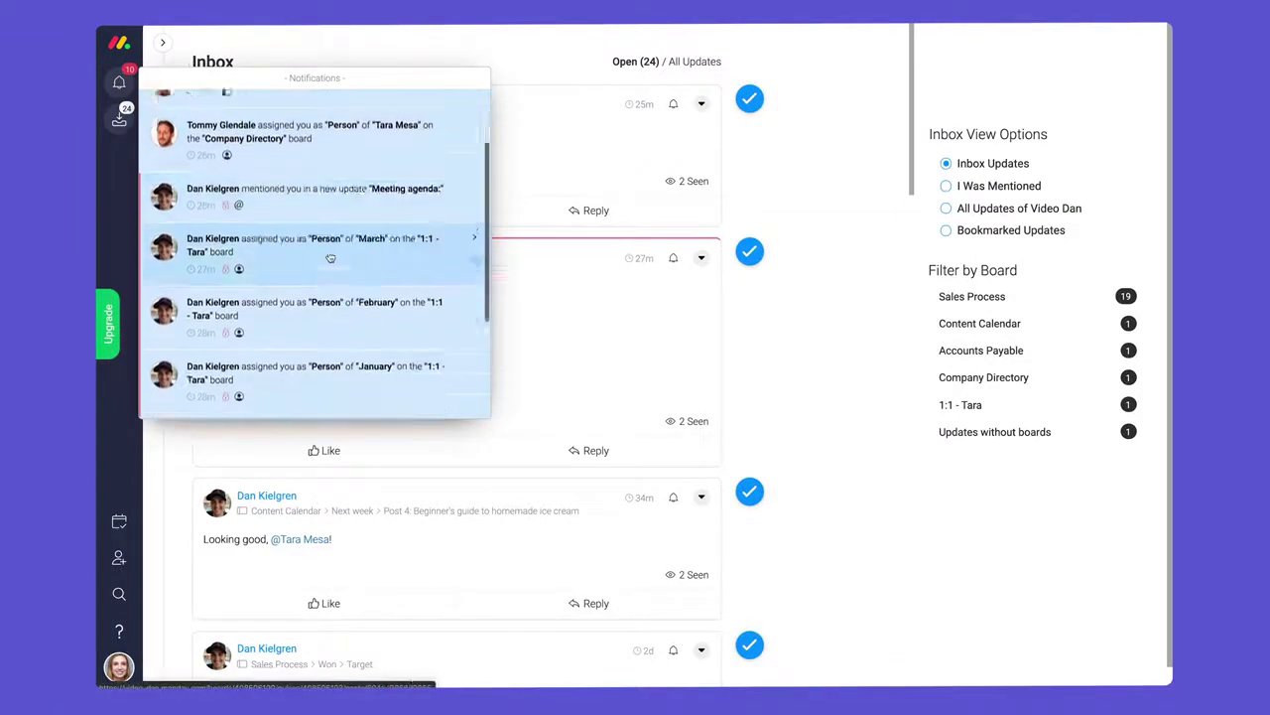
pyautogui.scroll(-1, 330, 258)
pyautogui.click(119, 82)
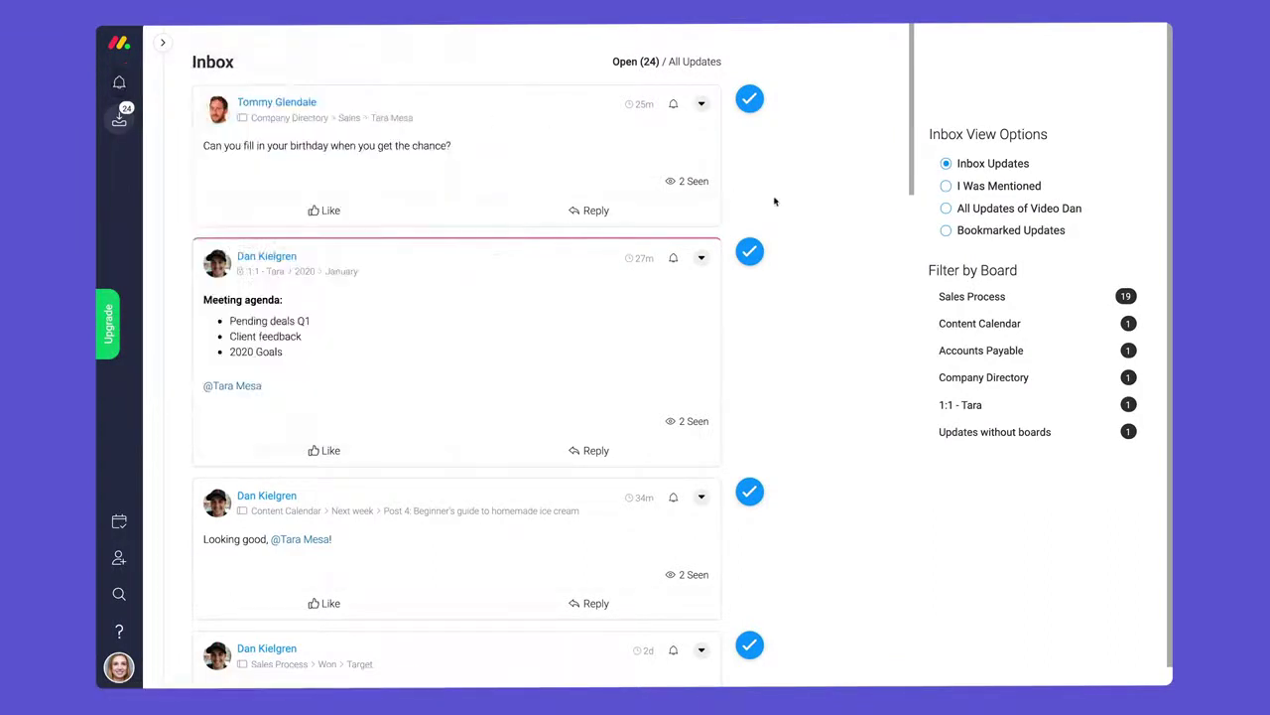
# - Like the Sales Process deal shoutout and mark it as read
pyautogui.scroll(-5, 794, 209)
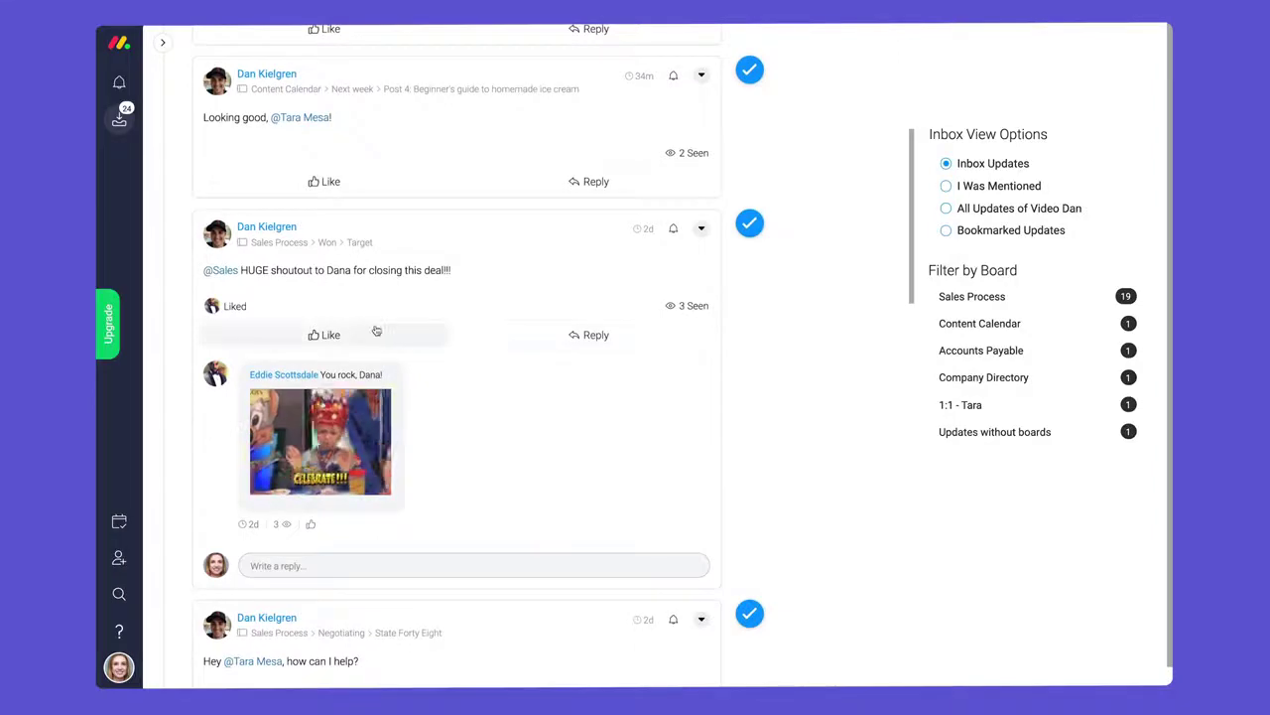
pyautogui.click(376, 330)
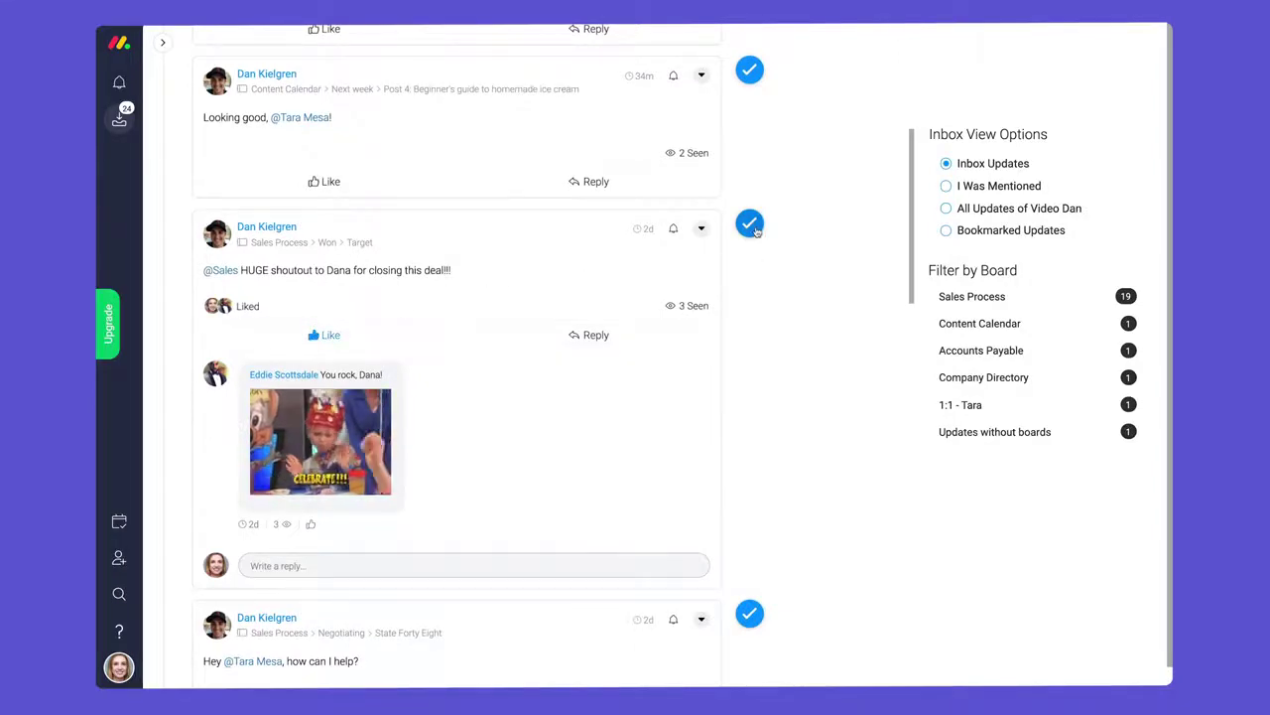
pyautogui.click(750, 223)
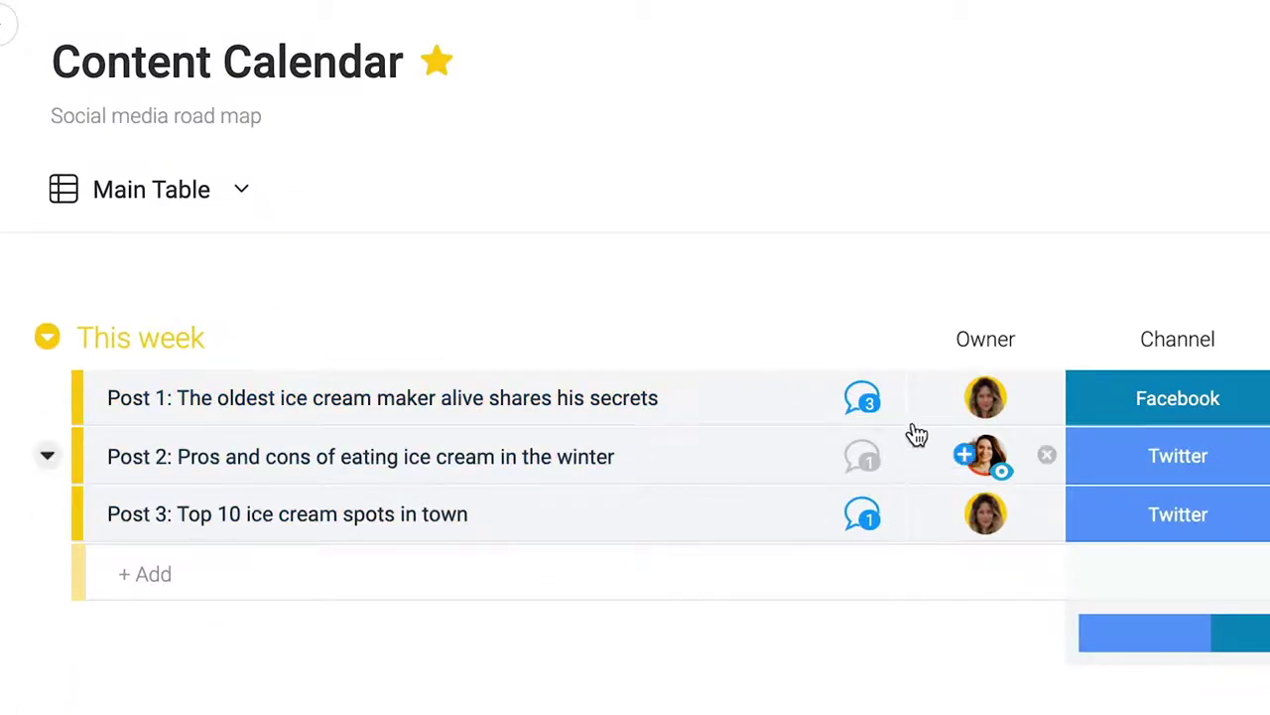
pyautogui.click(861, 397)
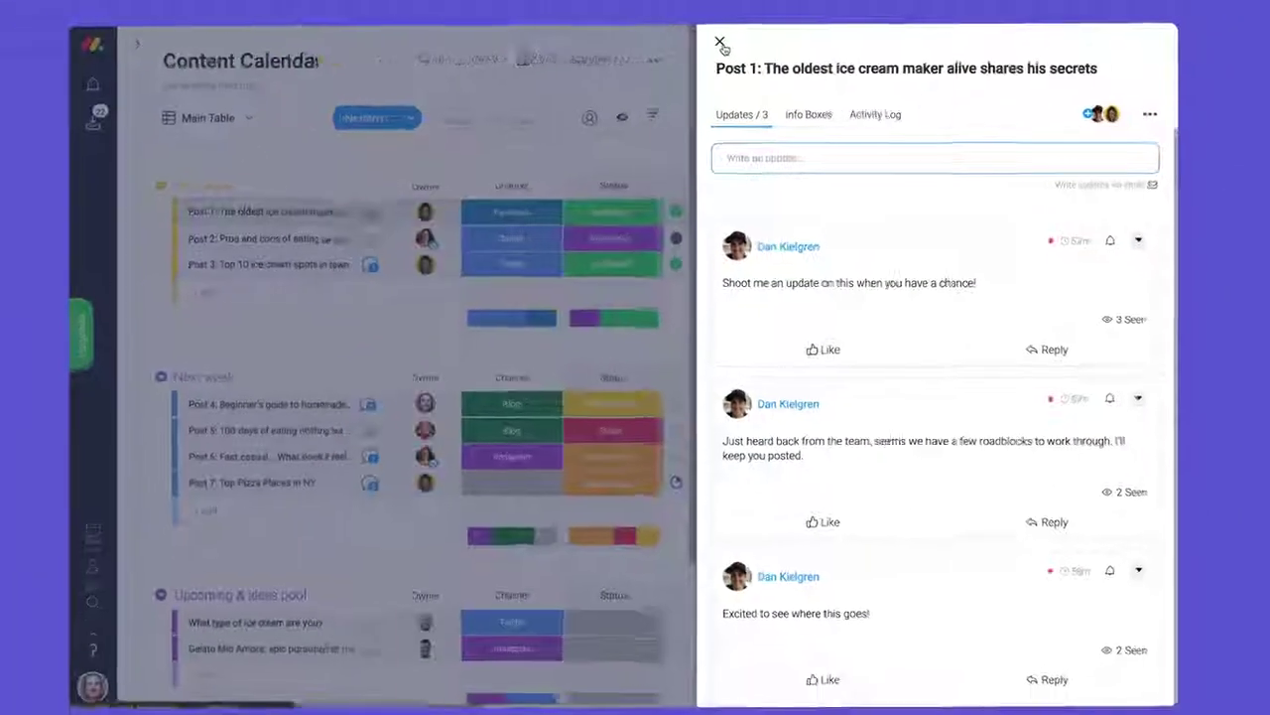
pyautogui.click(639, 52)
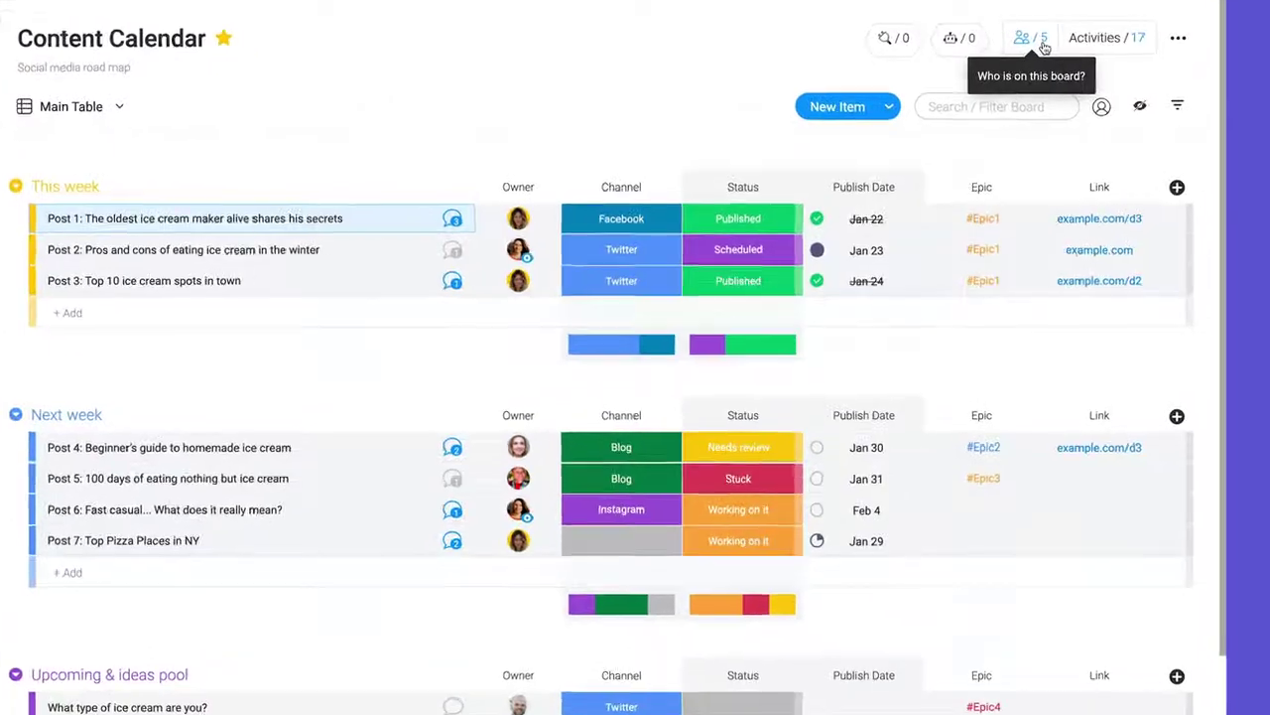
# - Add the account manager as a member of the Content Calendar board
pyautogui.click(1042, 44)
pyautogui.click(641, 253)
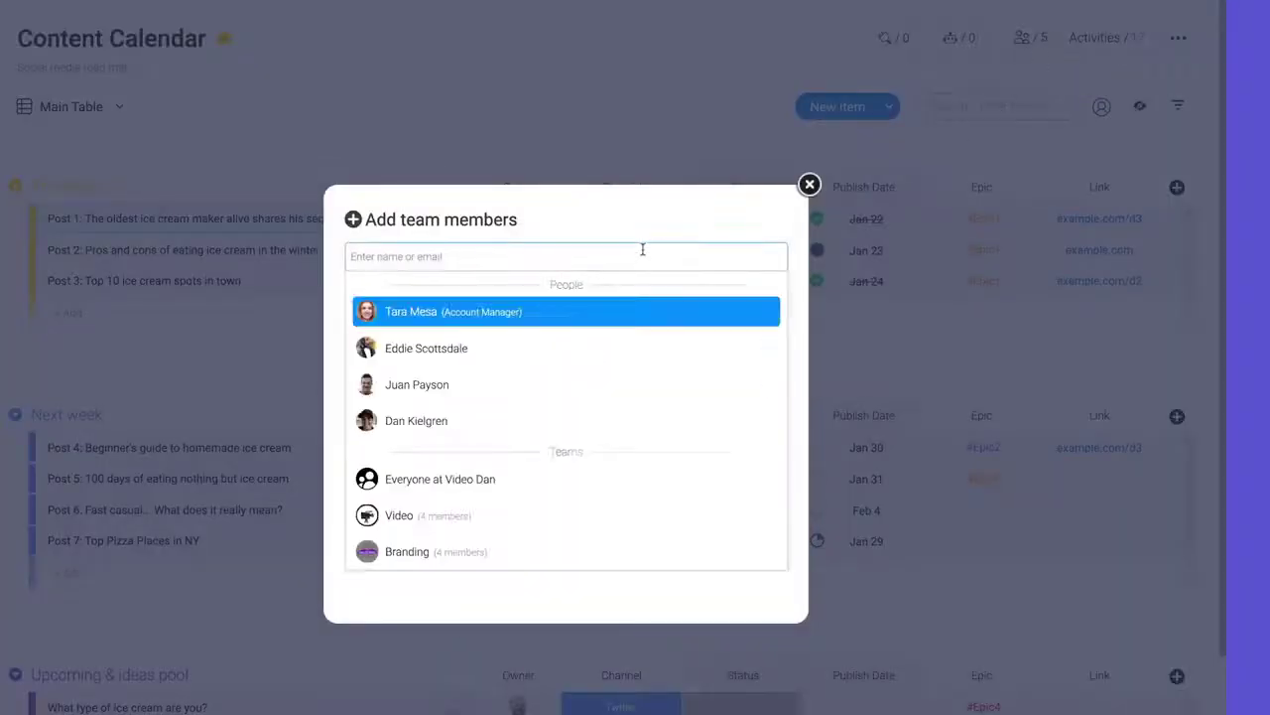
pyautogui.write('tara')
pyautogui.press('Return')
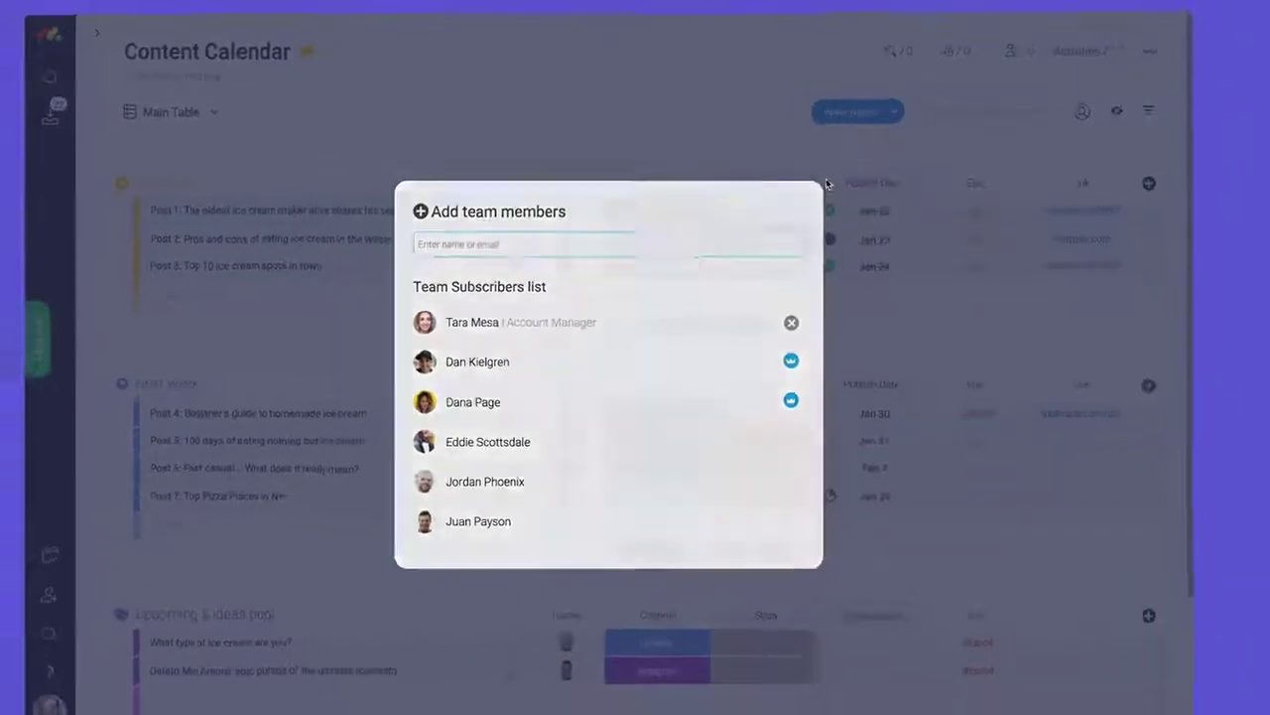
pyautogui.click(809, 186)
# - Add the account manager as a subscriber to Post 3 via Manage subscribers
pyautogui.click(541, 257)
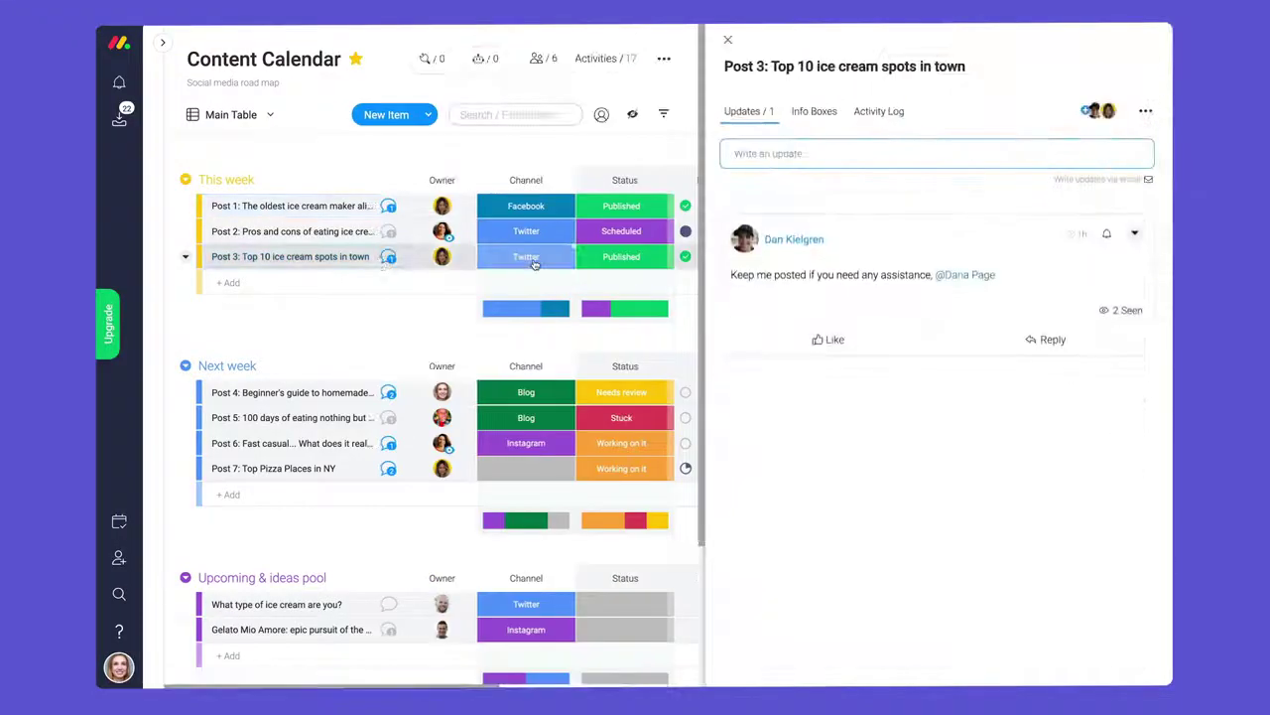
pyautogui.click(1143, 108)
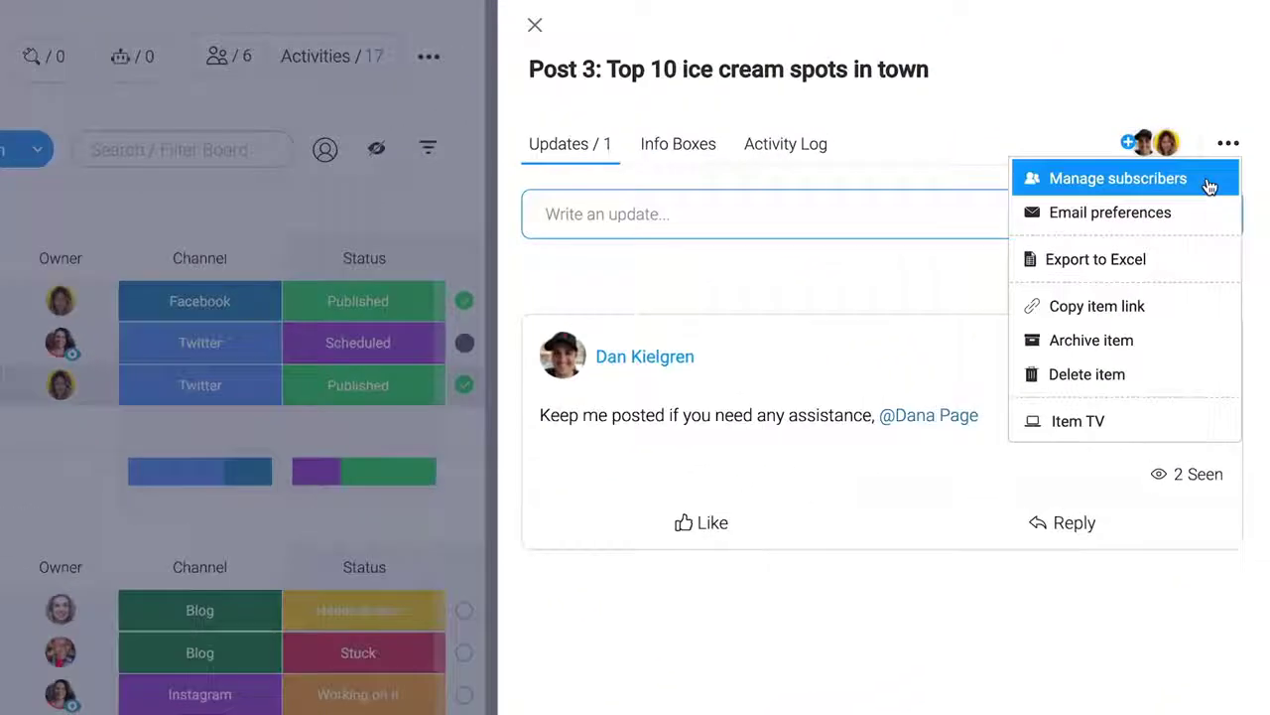
pyautogui.click(1181, 157)
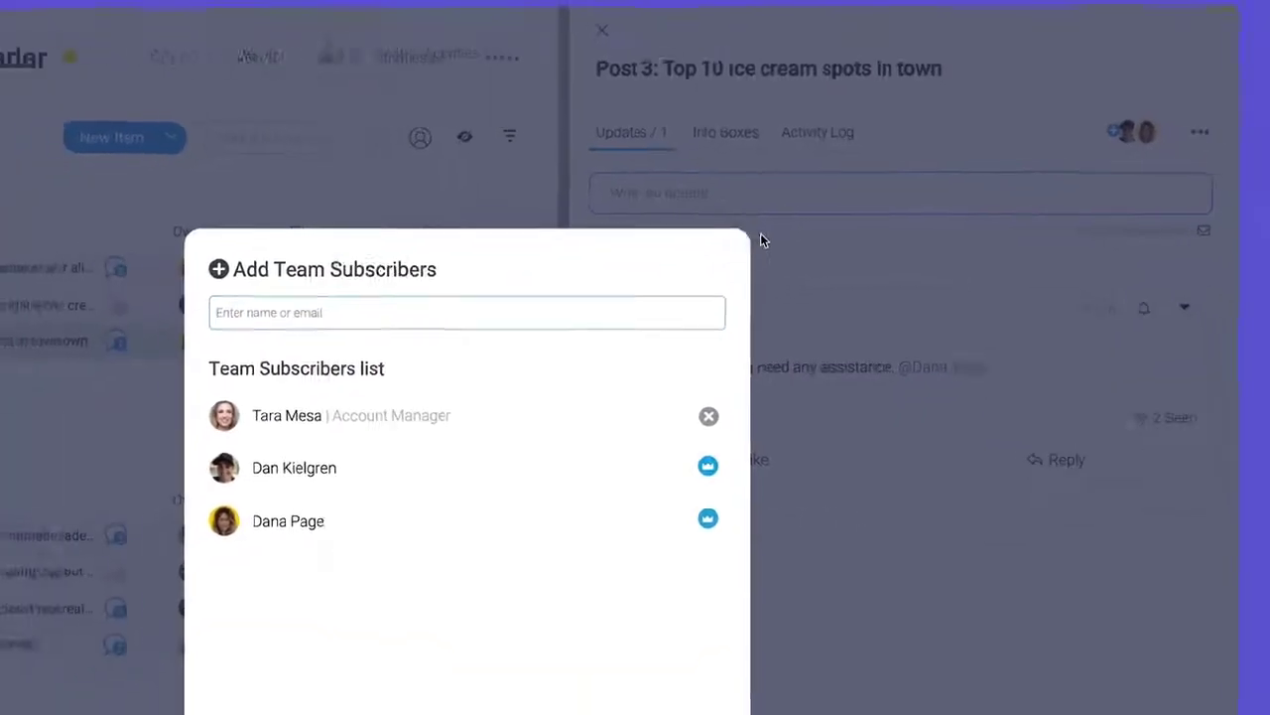
pyautogui.click(710, 255)
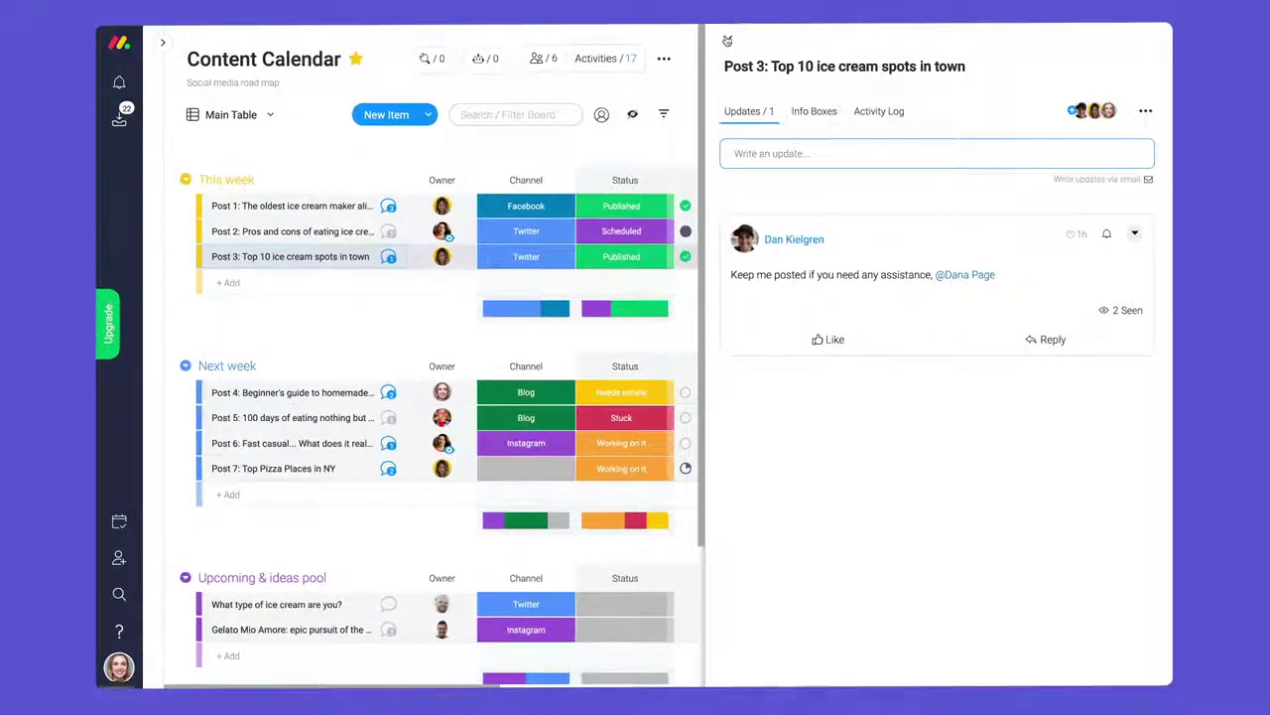
pyautogui.click(728, 41)
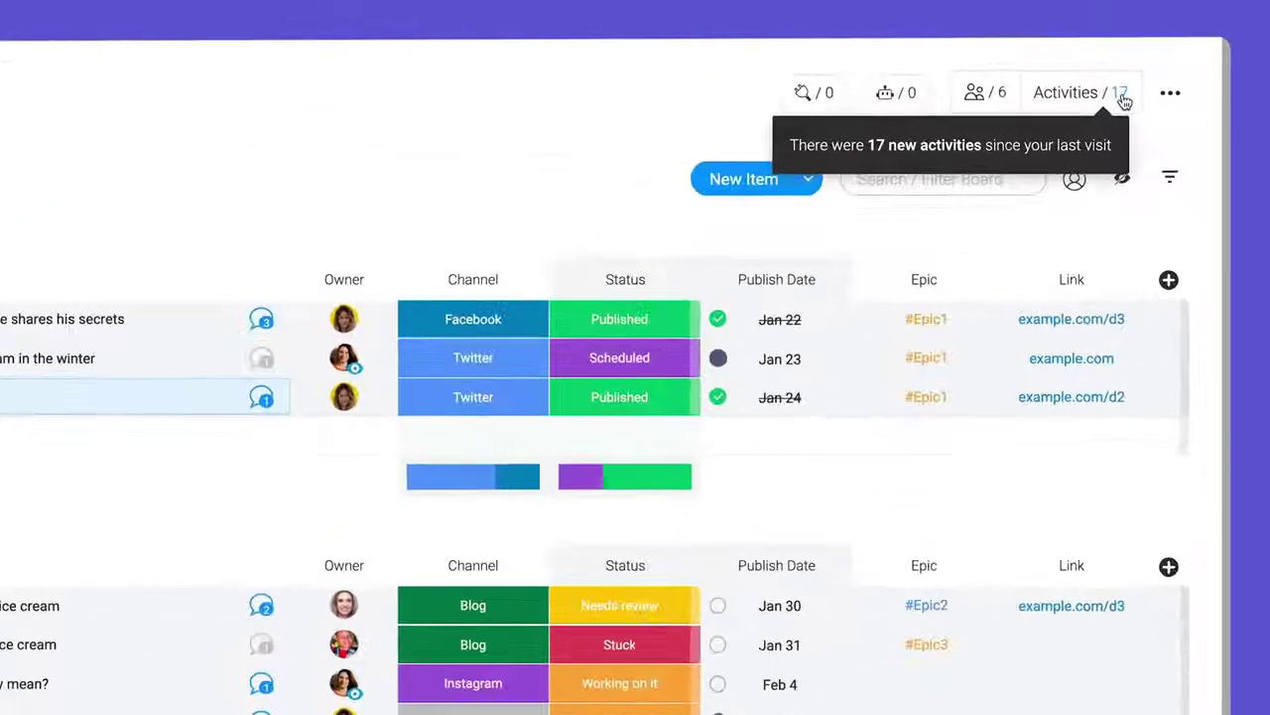
# - Open the Content Calendar activity log's Updates tab and scroll through the posts
pyautogui.click(1082, 59)
pyautogui.click(650, 146)
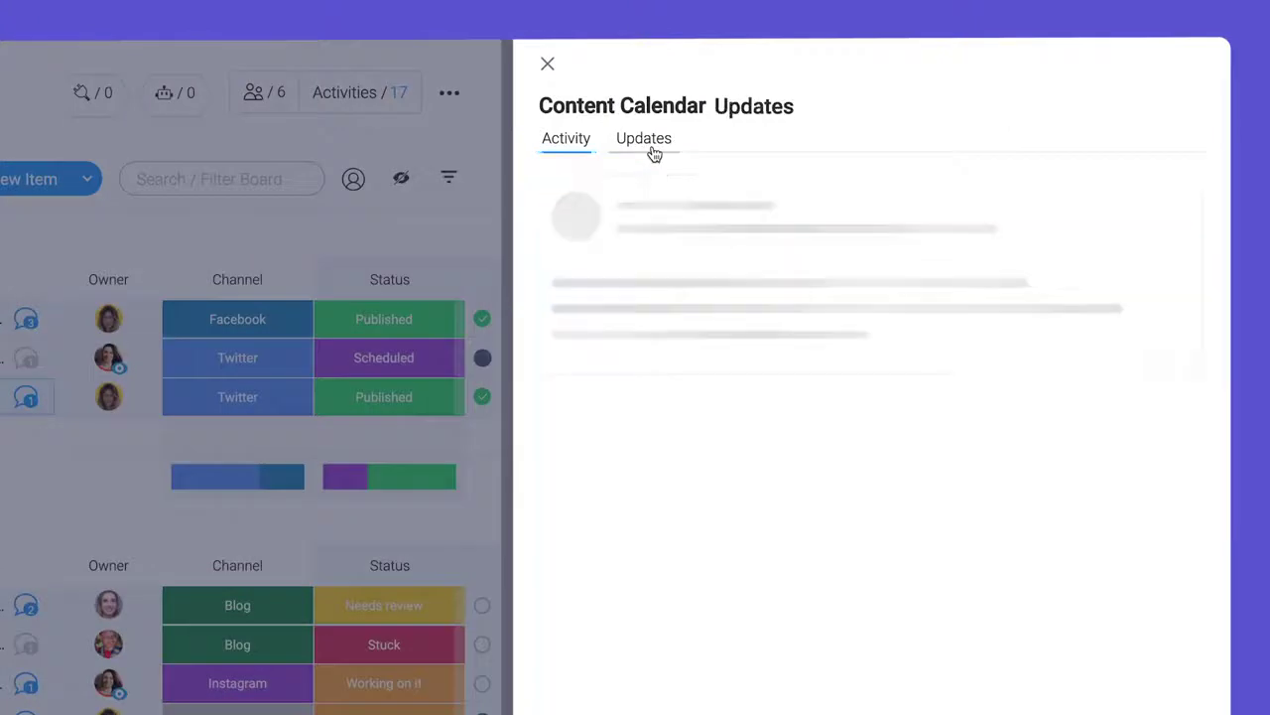
pyautogui.scroll(-8, 928, 271)
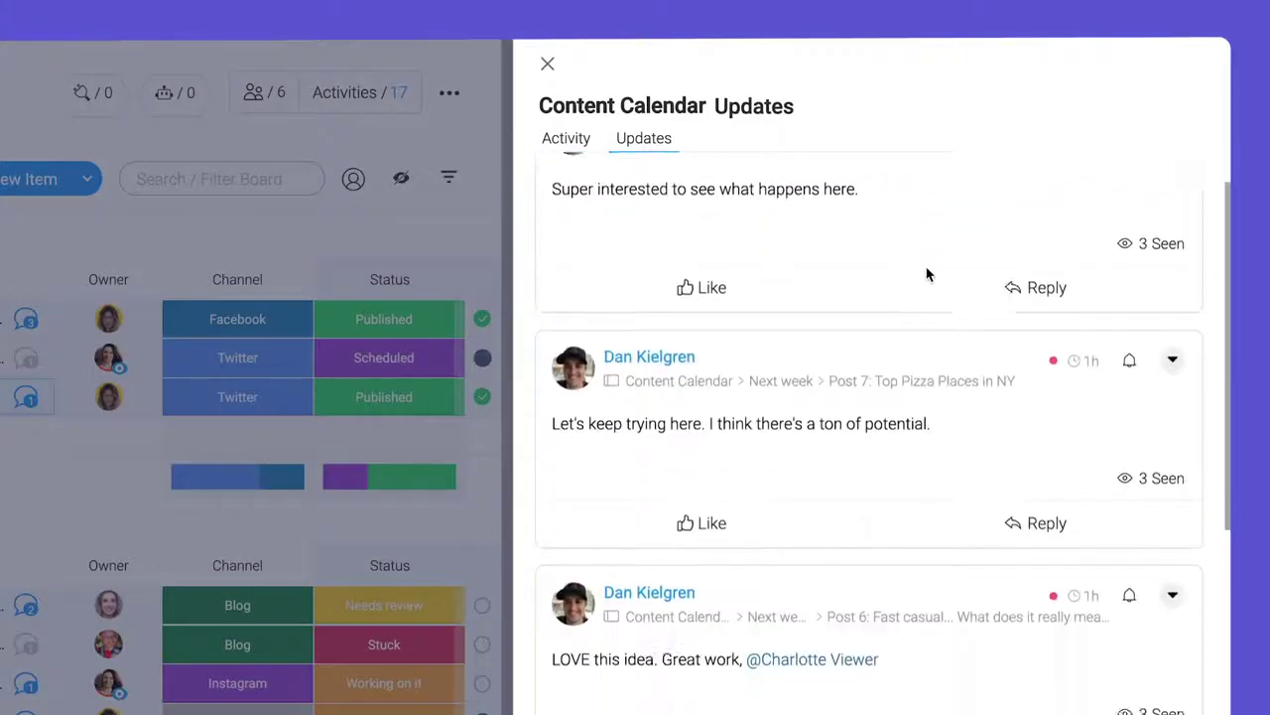
pyautogui.scroll(-10, 928, 275)
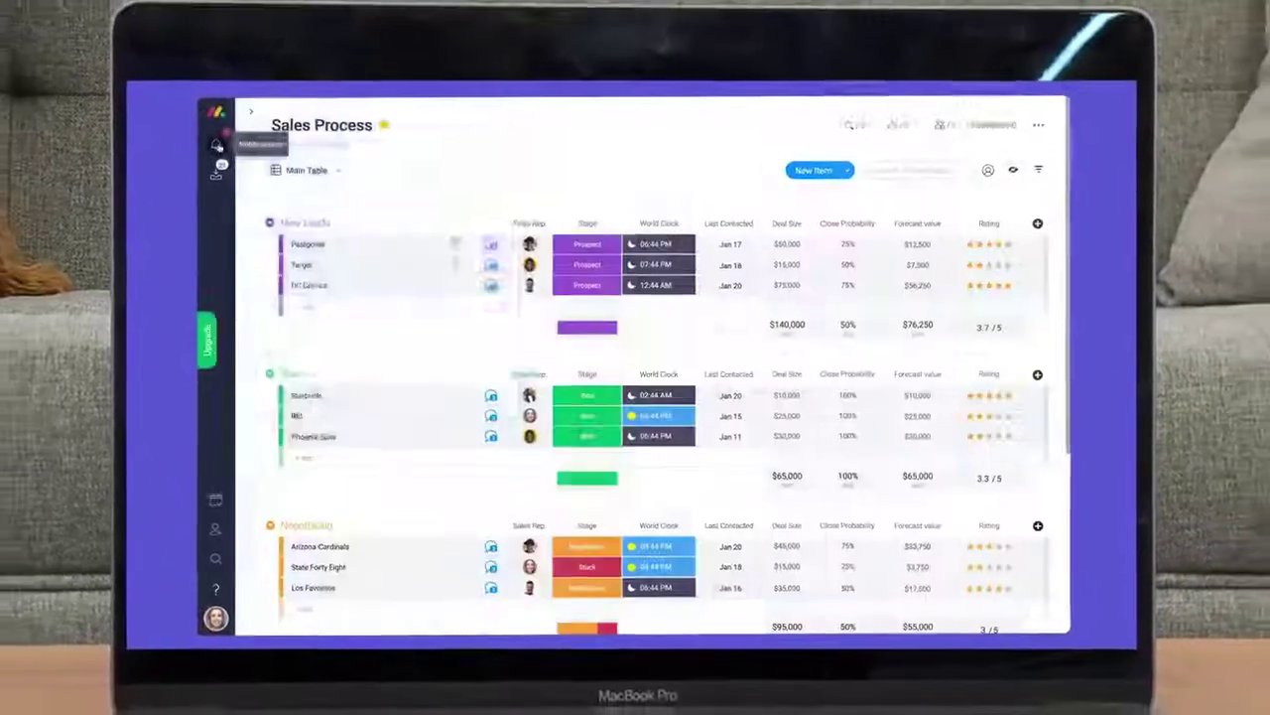
# - Show the Sales Process board's notifications list
pyautogui.click(216, 146)
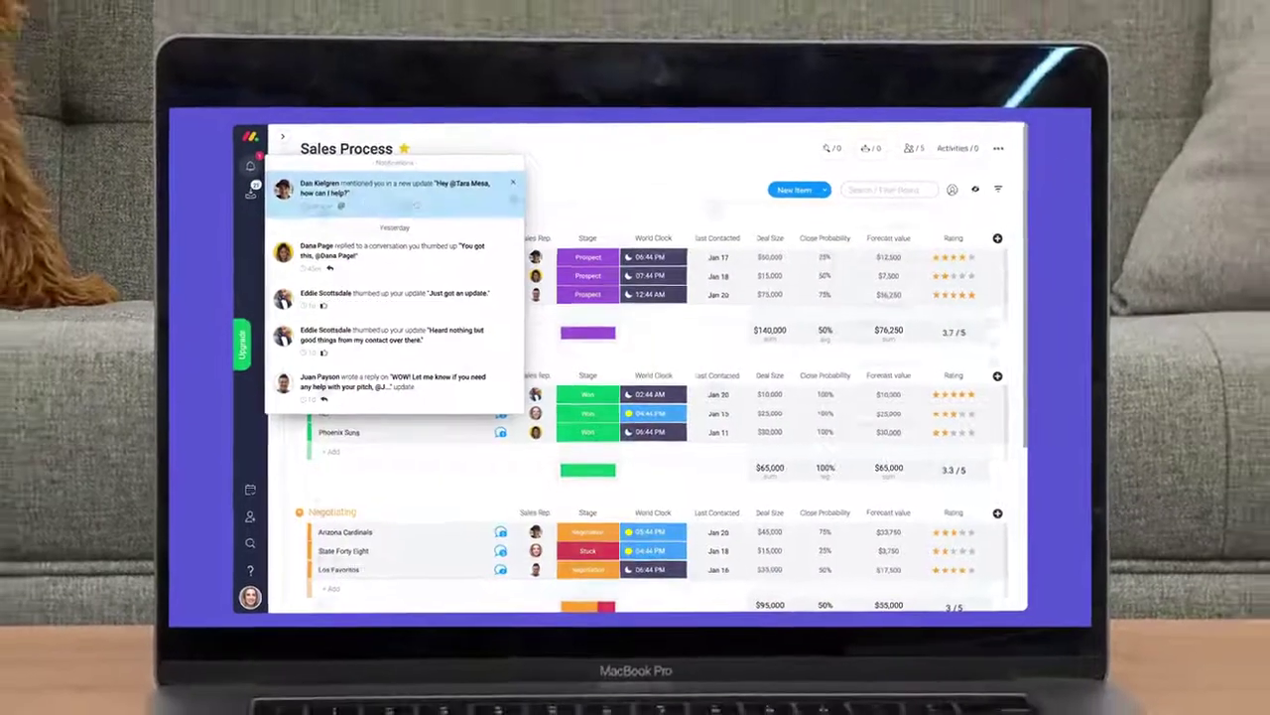